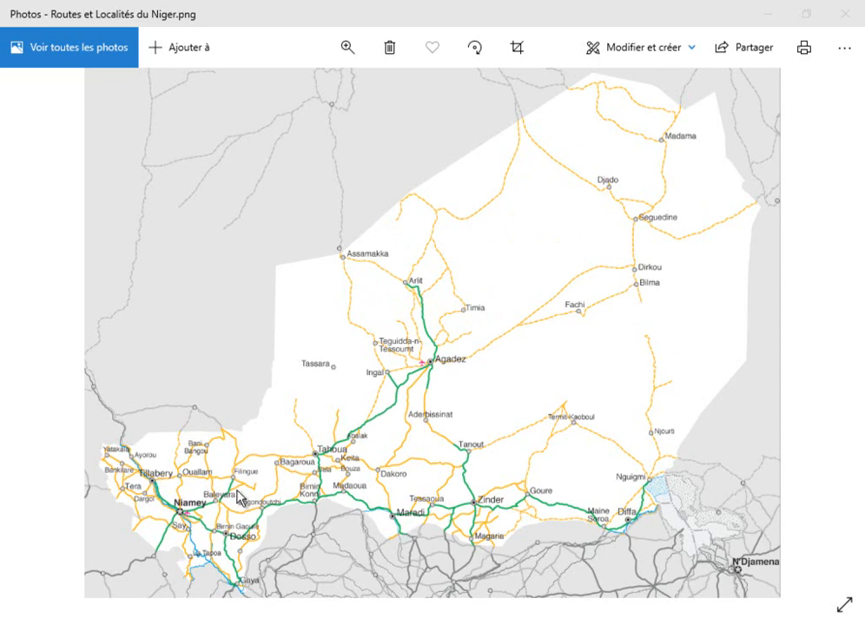
Switch to QGIS and save the project as Géref_Relatif in the SIG UIN folder
left_click(174, 555)
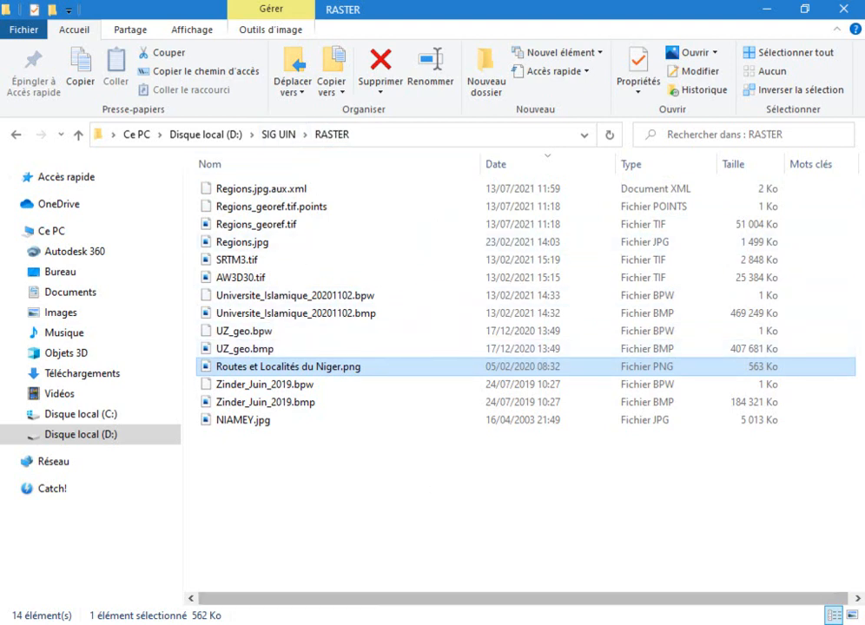
left_click(415, 622)
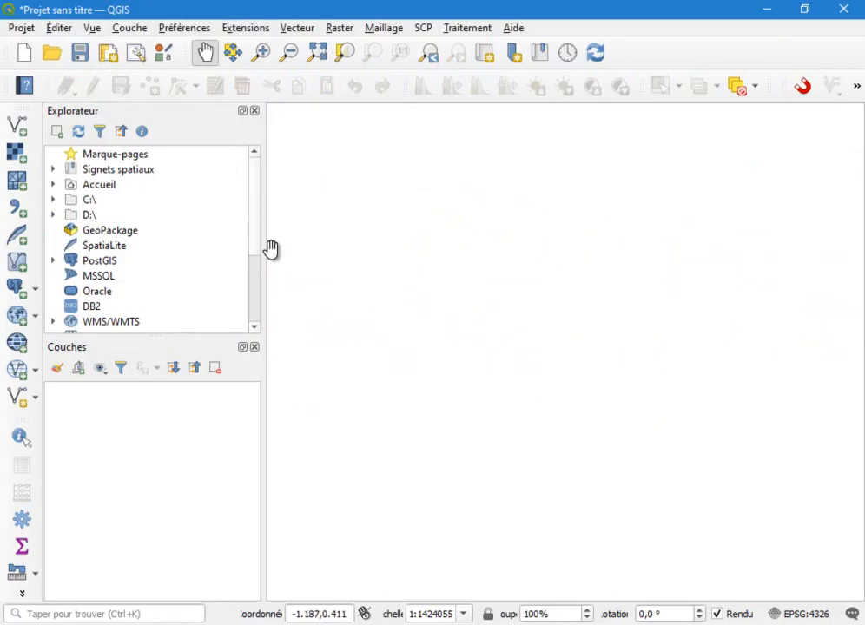
left_click(83, 55)
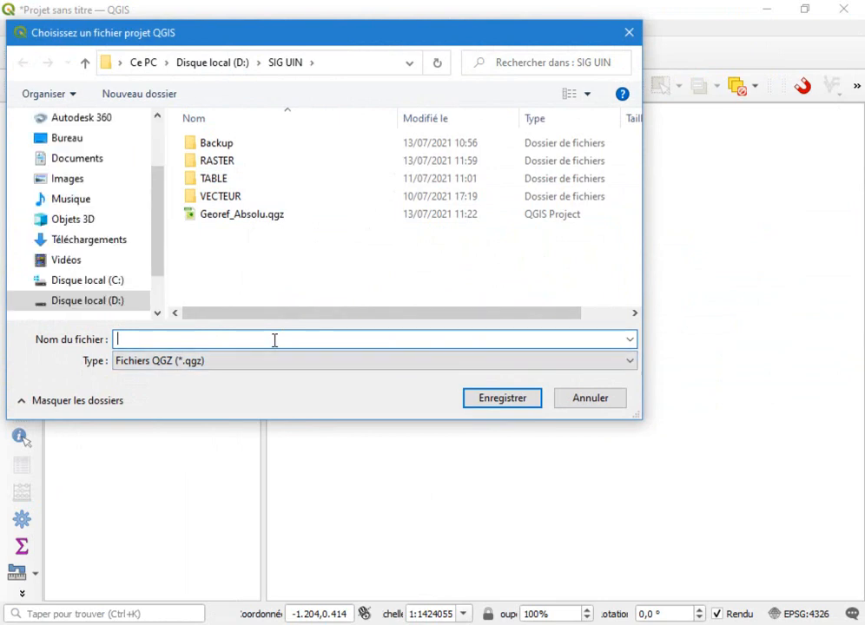
type("Gero")
key("BackSpace")
type("ef_Relatif")
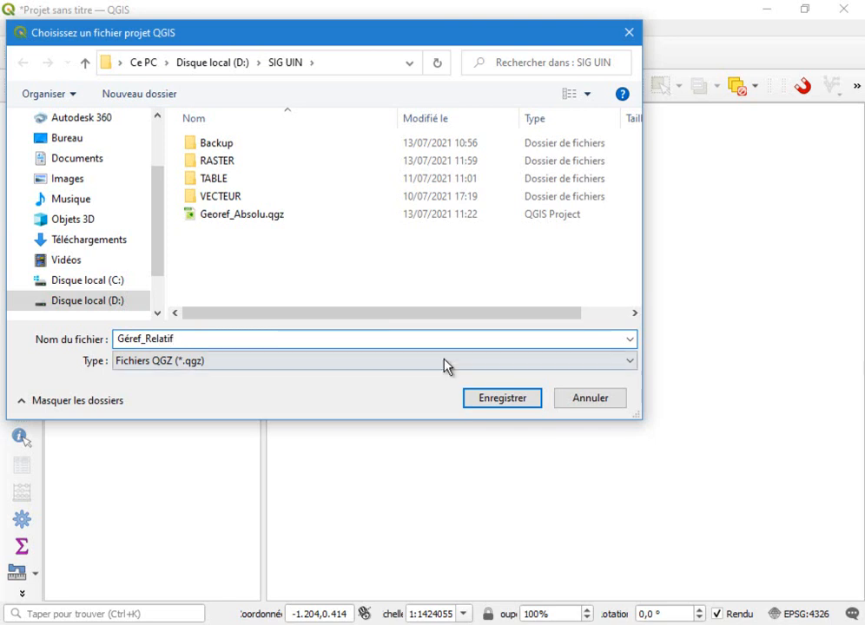
left_click(502, 401)
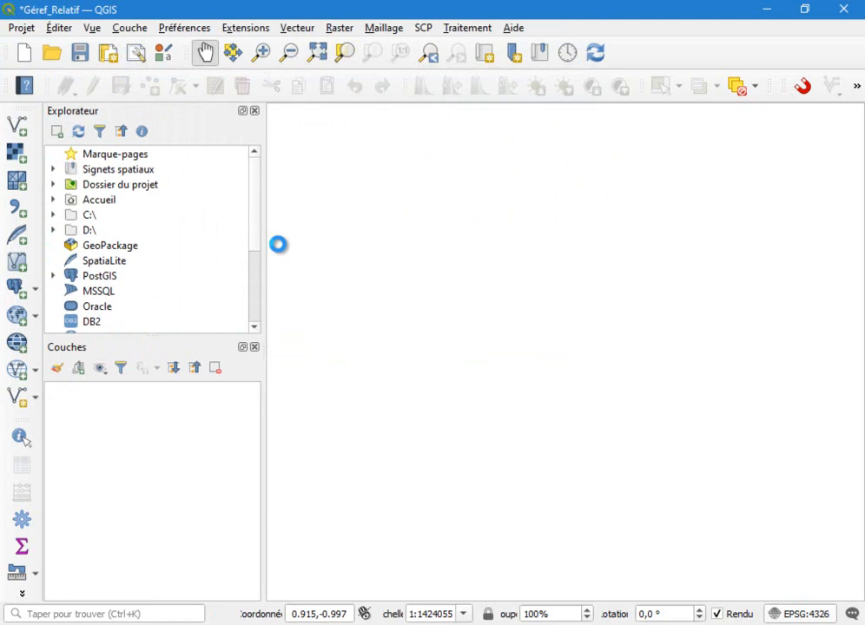
Set the project's coordinate reference system to WGS 84 (EPSG:4326)
left_click(794, 614)
left_click(310, 122)
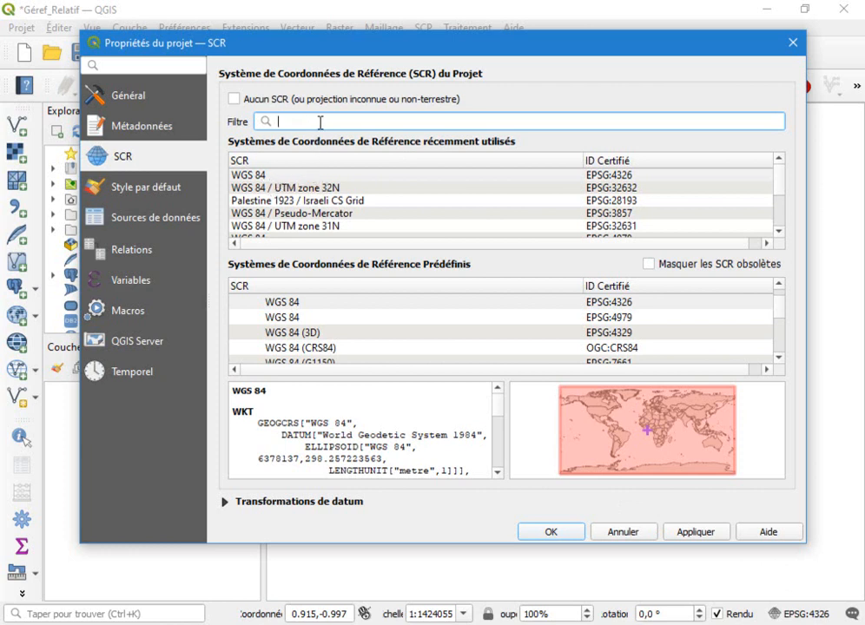
type("4326")
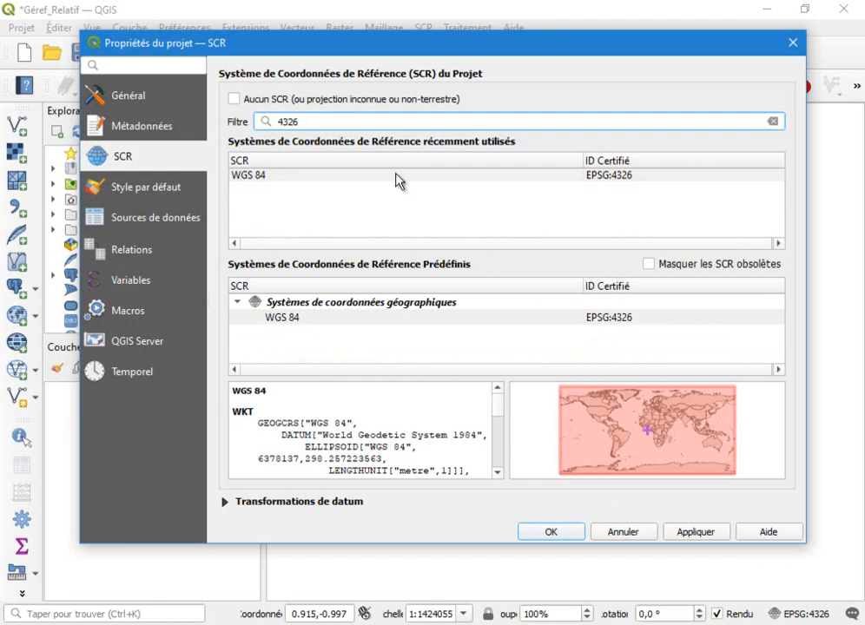
left_click(452, 178)
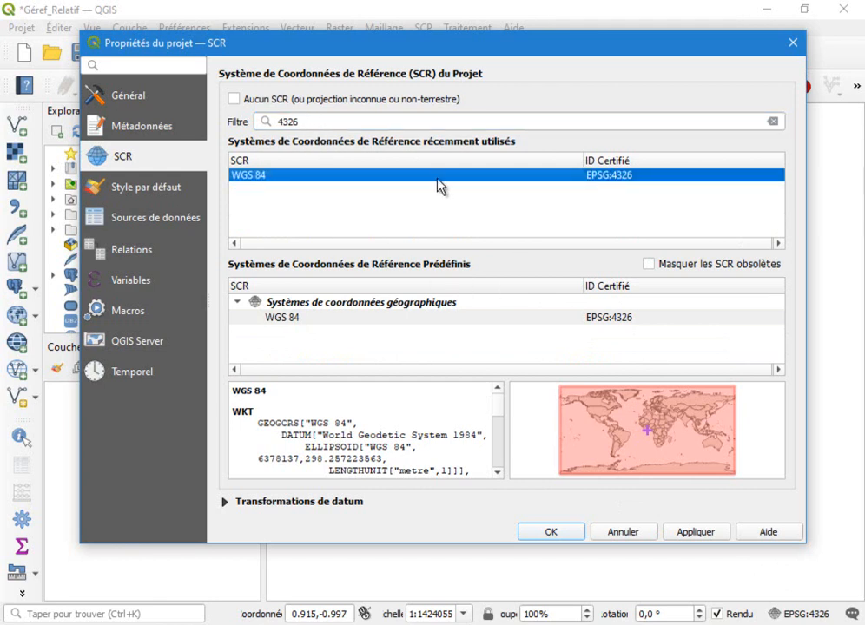
left_click(550, 532)
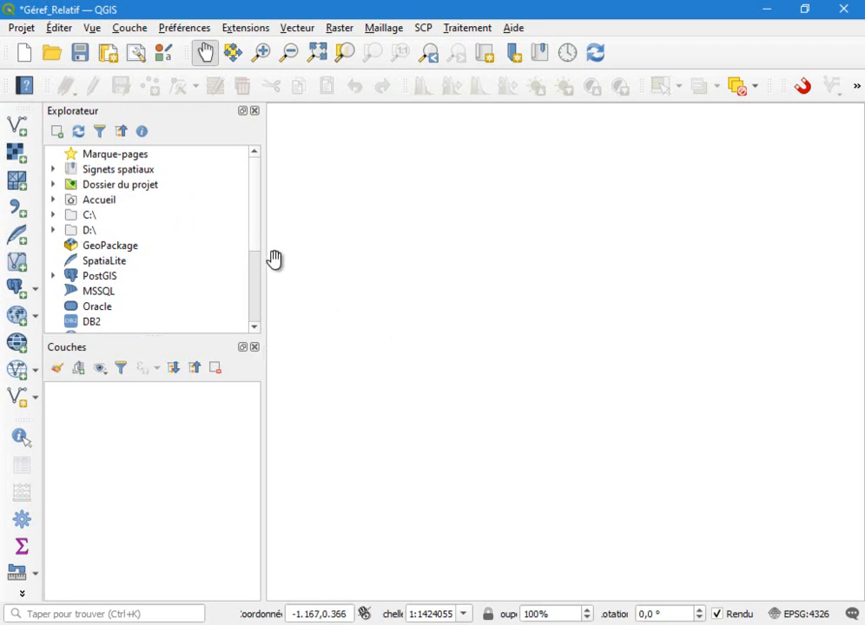
Add the Routes et Localités du Niger raster from the project's RASTER folder to the map
left_click_drag(261, 254, 220, 255)
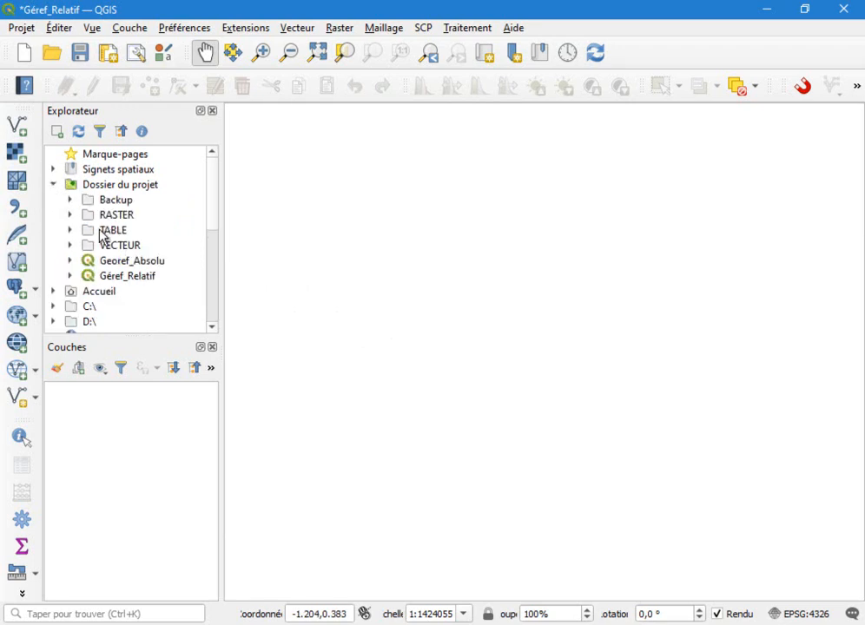
left_click(69, 216)
left_click(152, 295)
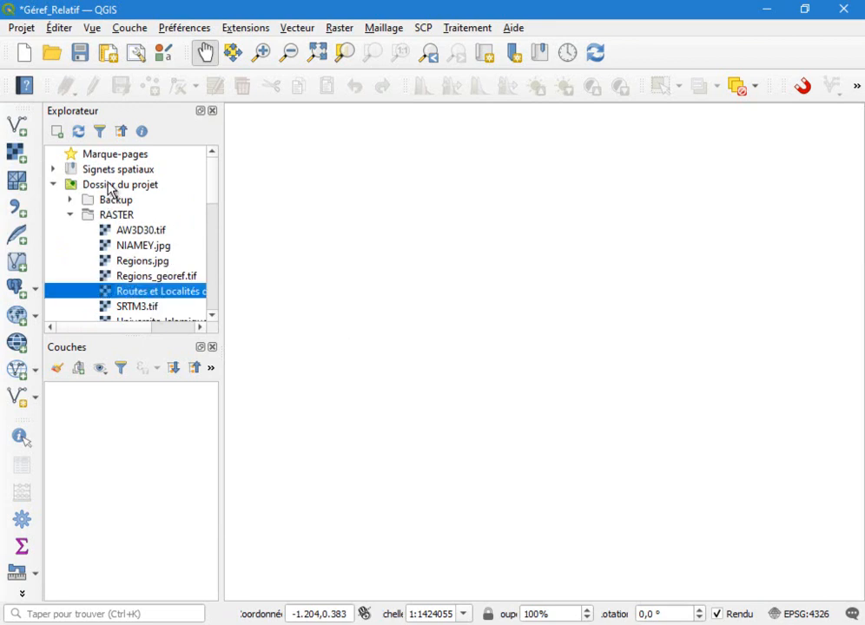
left_click_drag(120, 291, 613, 314)
Add the AFRIQUE.shp layer from the project's VECTEUR folder to the map
left_click(70, 216)
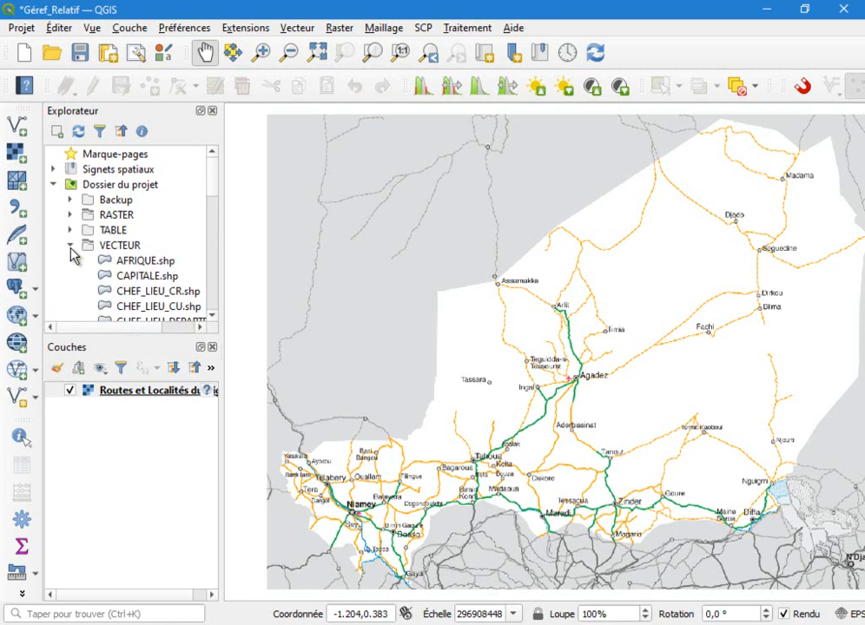
left_click(155, 262)
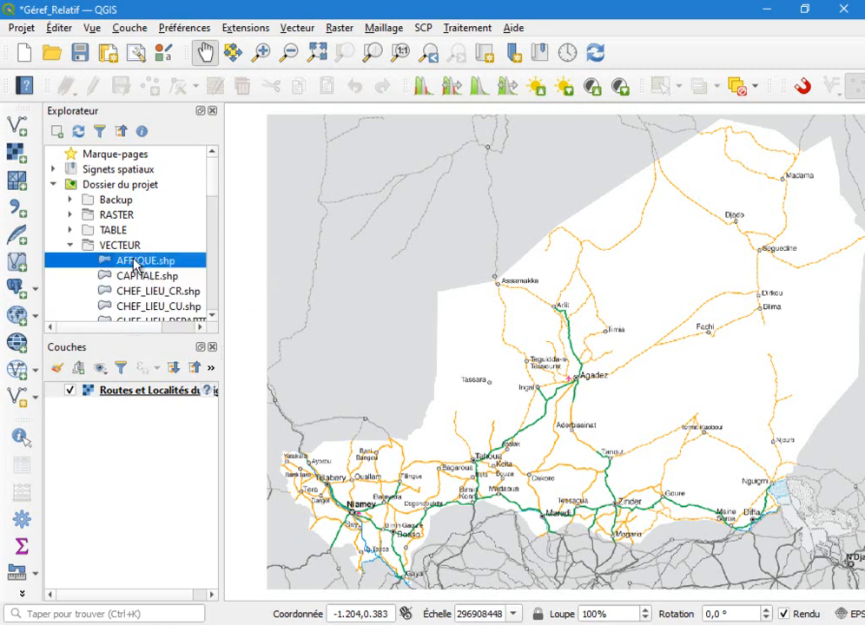
left_click_drag(158, 271, 511, 272)
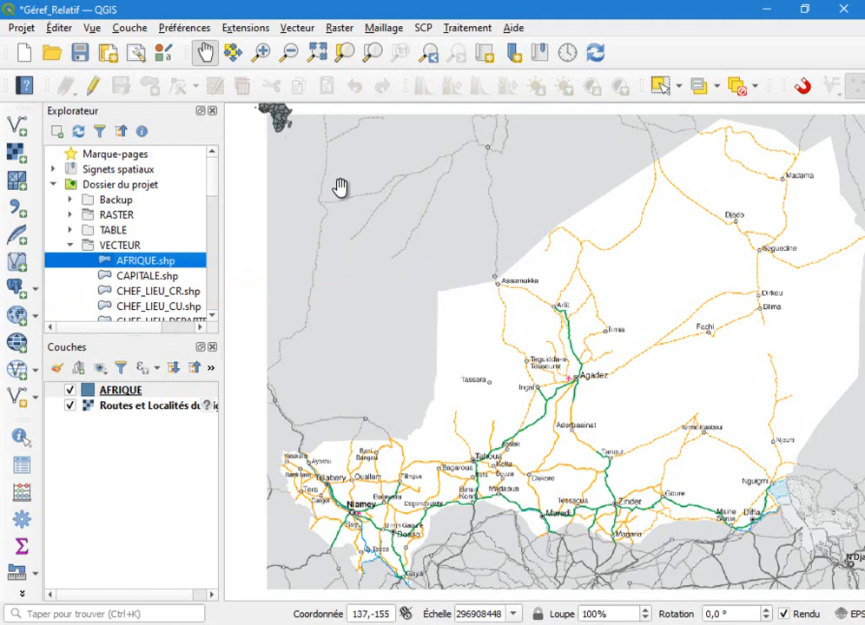
Examine where the AFRIQUE layer lies relative to the Niger roads raster
left_click_drag(300, 168, 336, 272)
left_click_drag(544, 436, 470, 357)
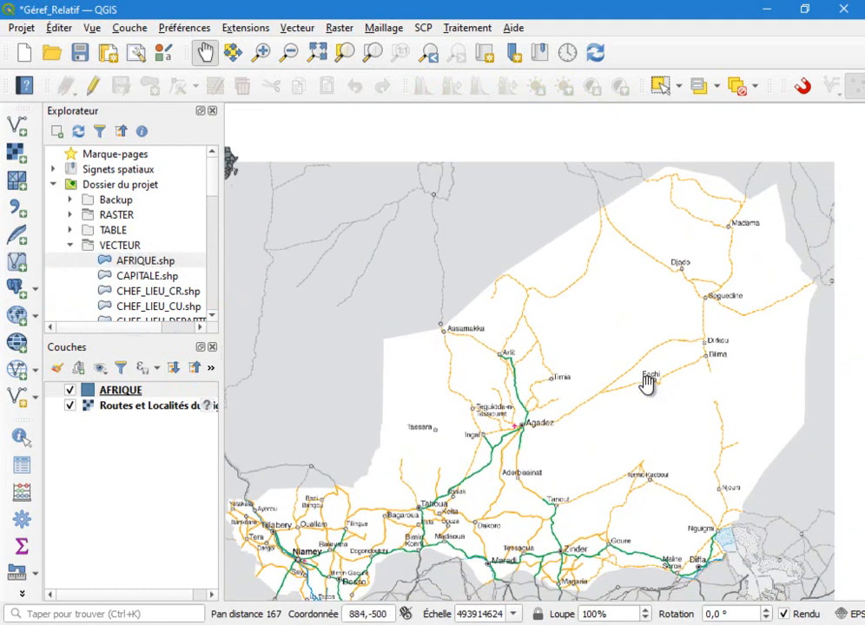
left_click_drag(236, 161, 524, 284)
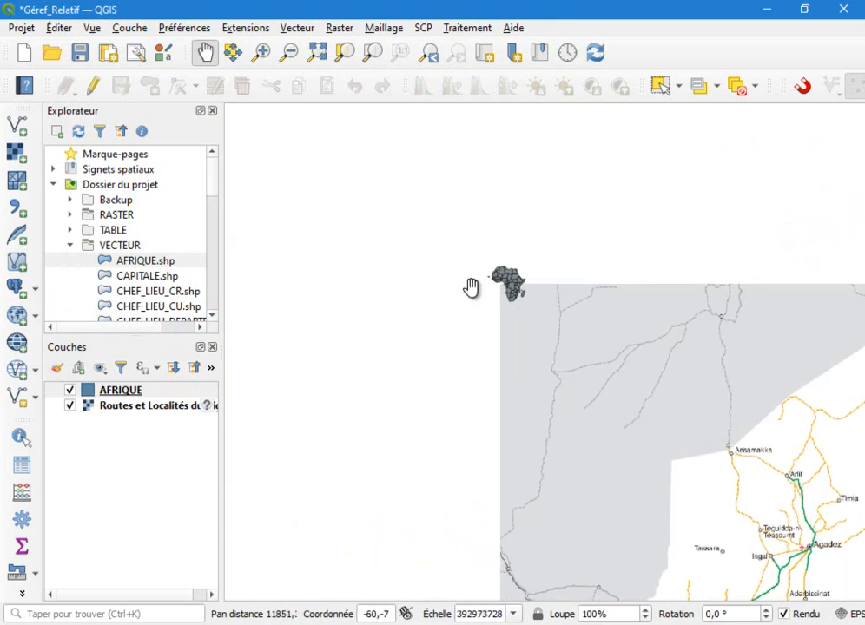
scroll(493, 289, "up", 4)
left_click_drag(368, 250, 405, 277)
left_click_drag(653, 580, 534, 355)
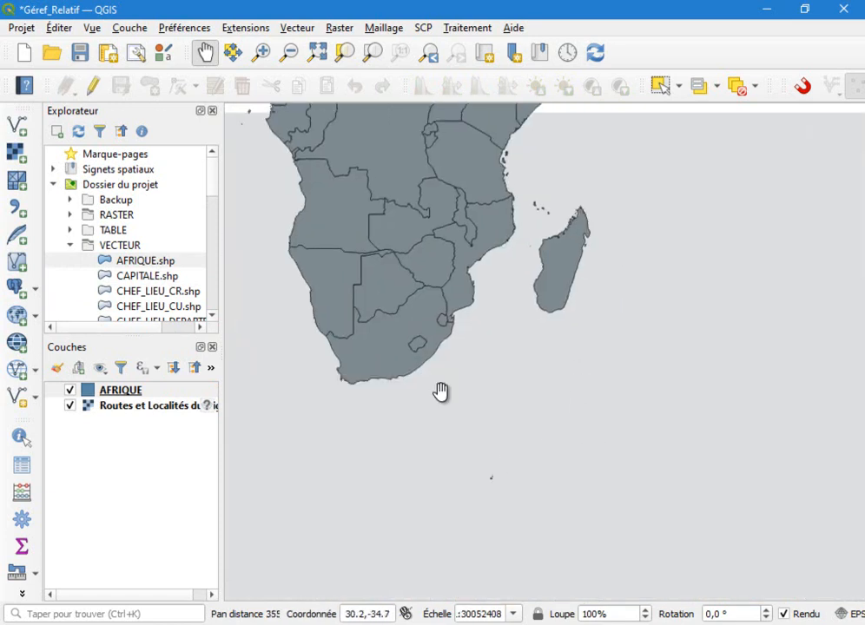
left_click_drag(420, 217, 555, 539)
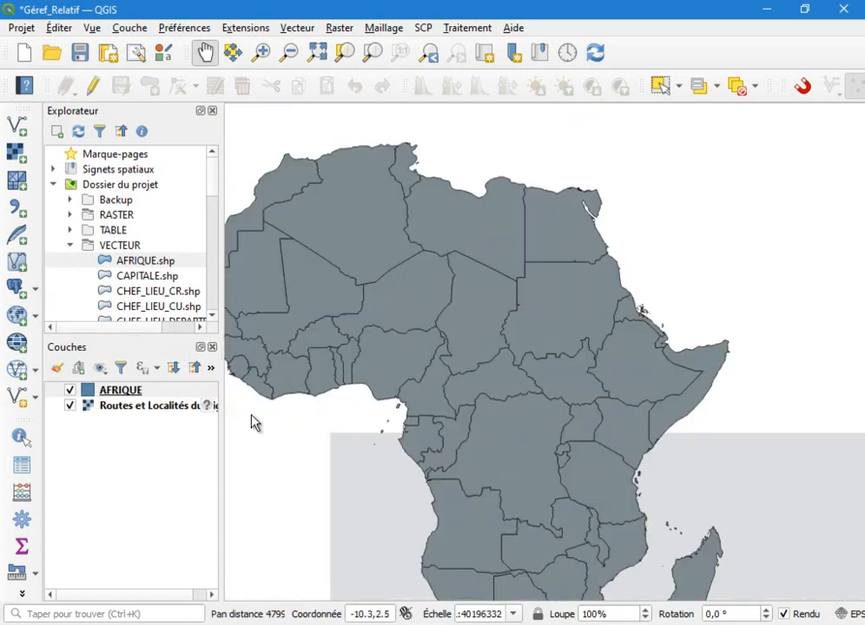
Style the AFRIQUE layer as a simple outline without fill, in red #f41616
left_click(121, 396)
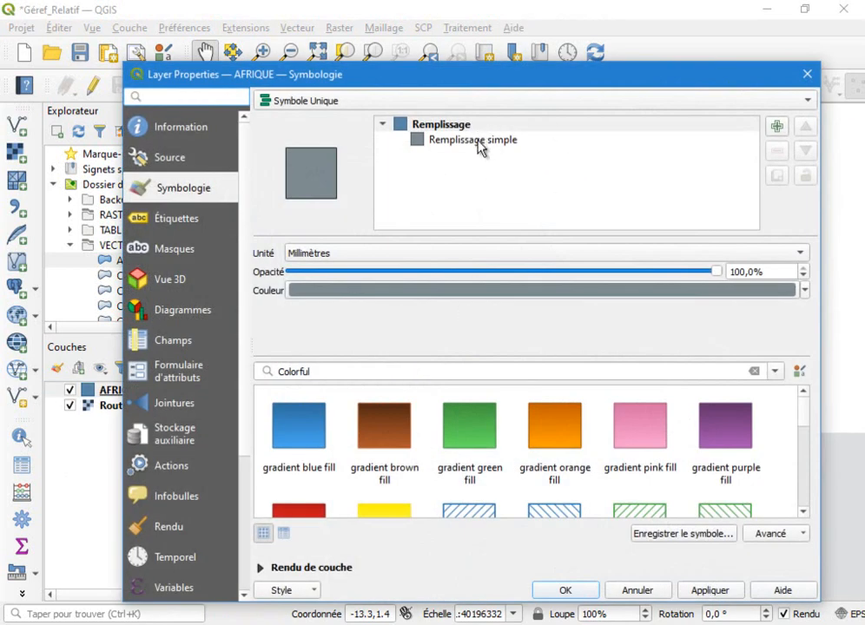
left_click(478, 139)
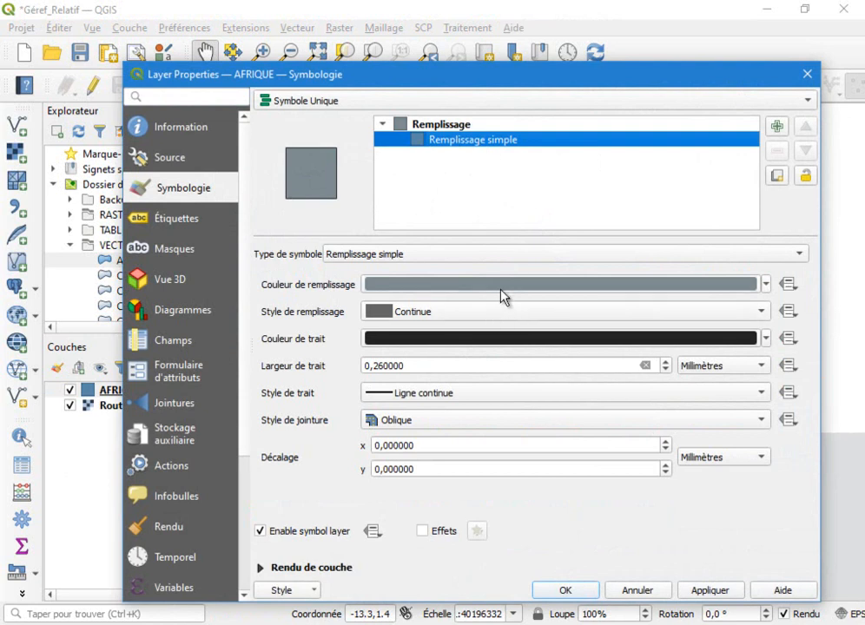
left_click(440, 255)
left_click(405, 325)
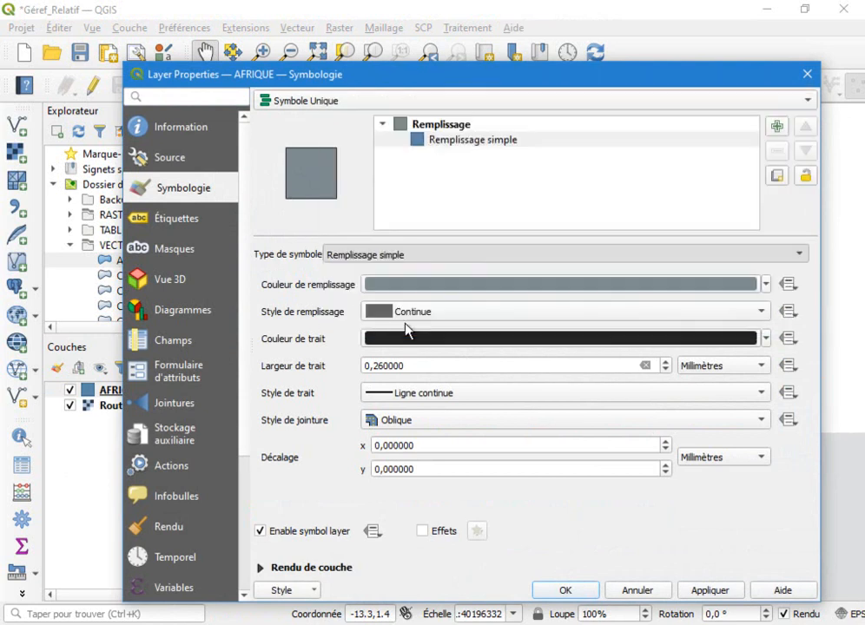
left_click(662, 287)
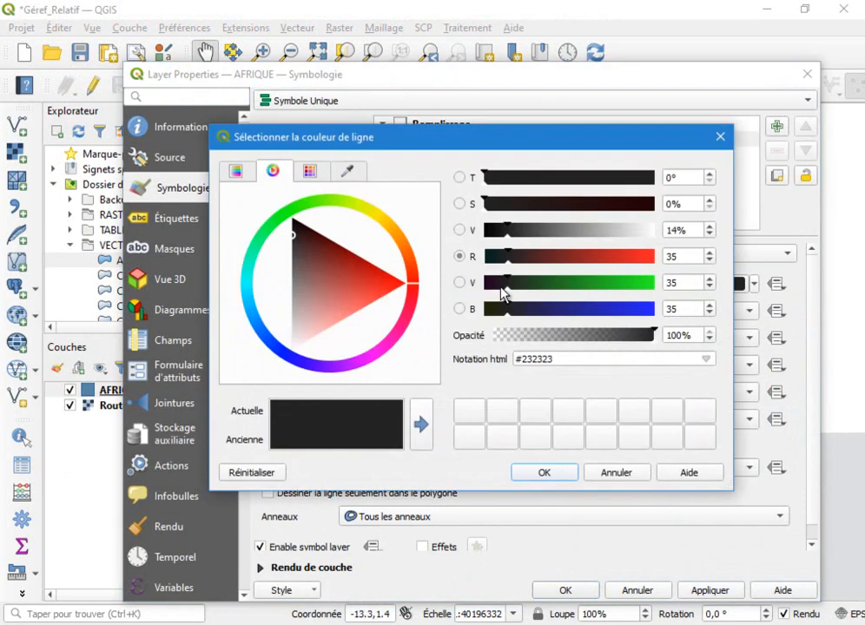
left_click(394, 292)
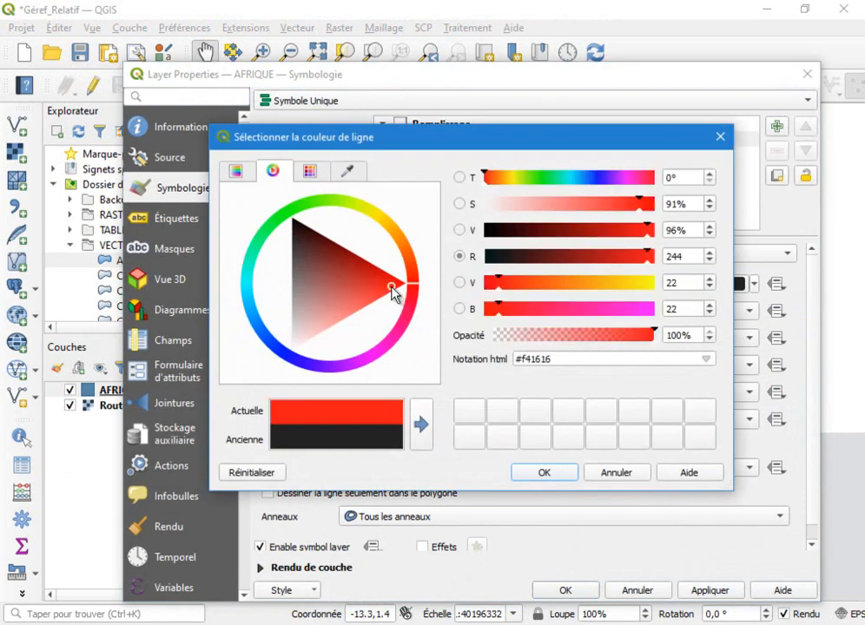
left_click(545, 473)
left_click(566, 591)
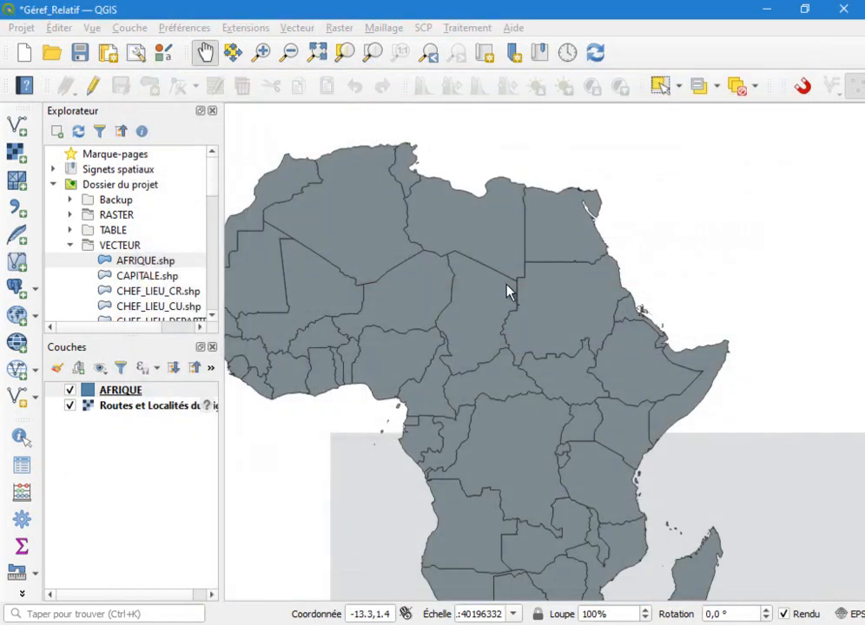
Compare the extents of the Routes et Localités du Niger raster and the AFRIQUE layer on the map
right_click(165, 408)
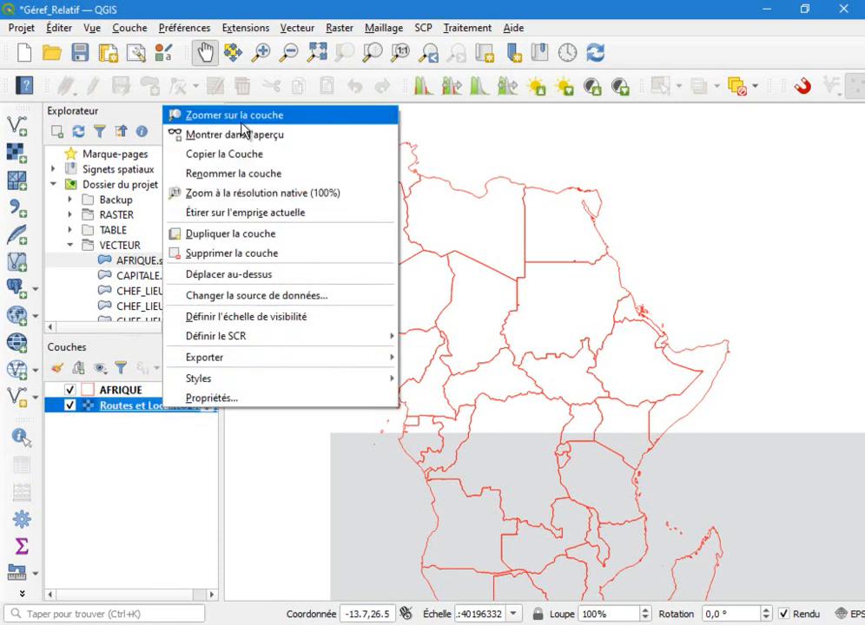
left_click(241, 120)
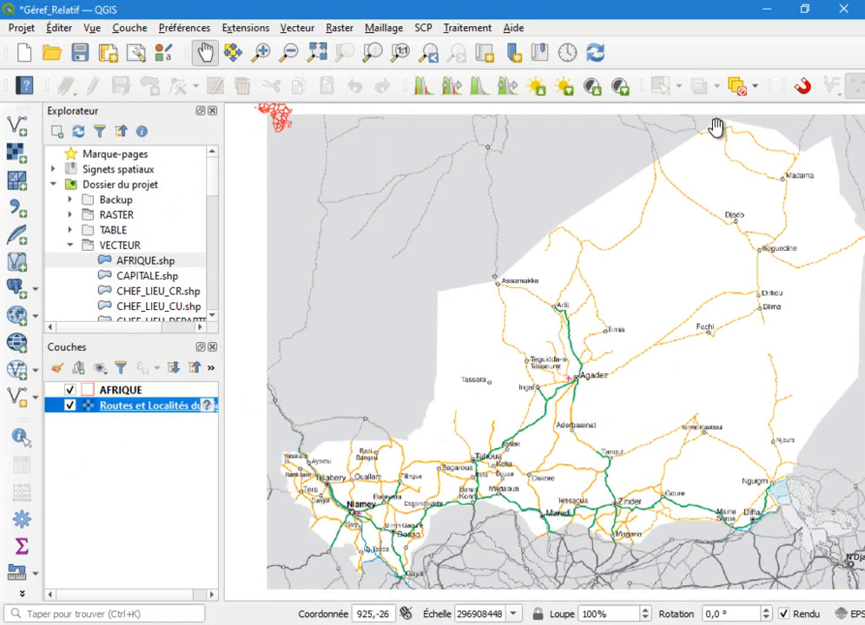
left_click_drag(528, 377, 488, 389)
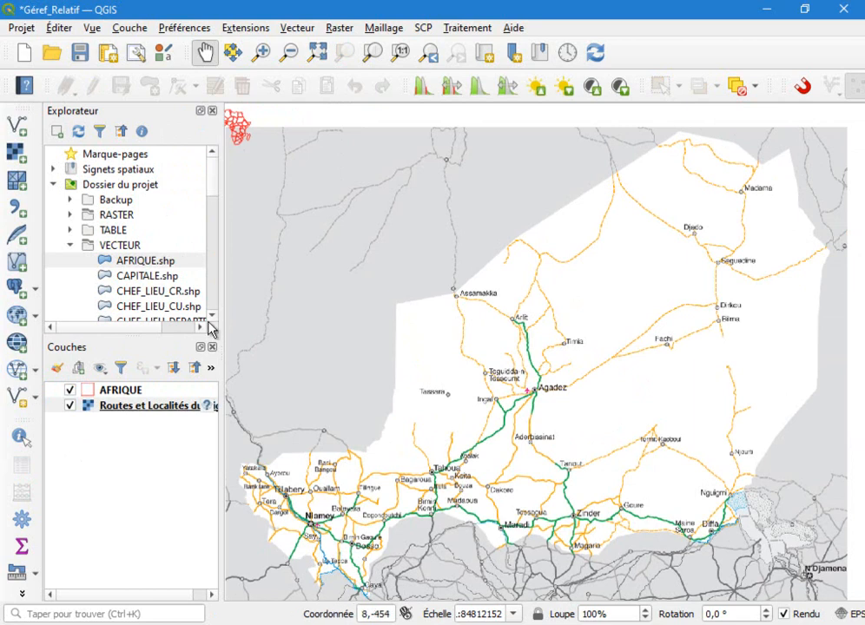
right_click(123, 395)
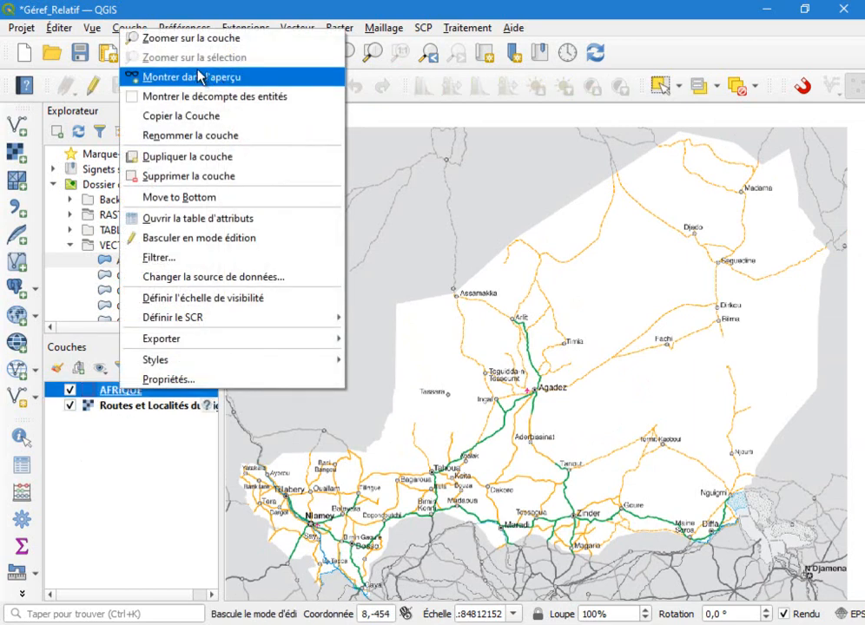
left_click(155, 32)
scroll(579, 208, "up", 2)
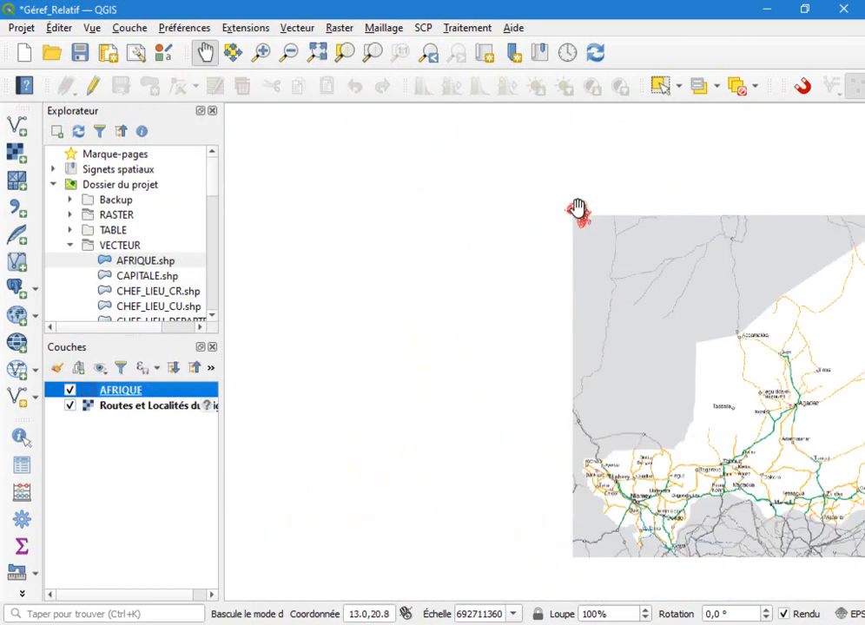
left_click_drag(578, 209, 611, 271)
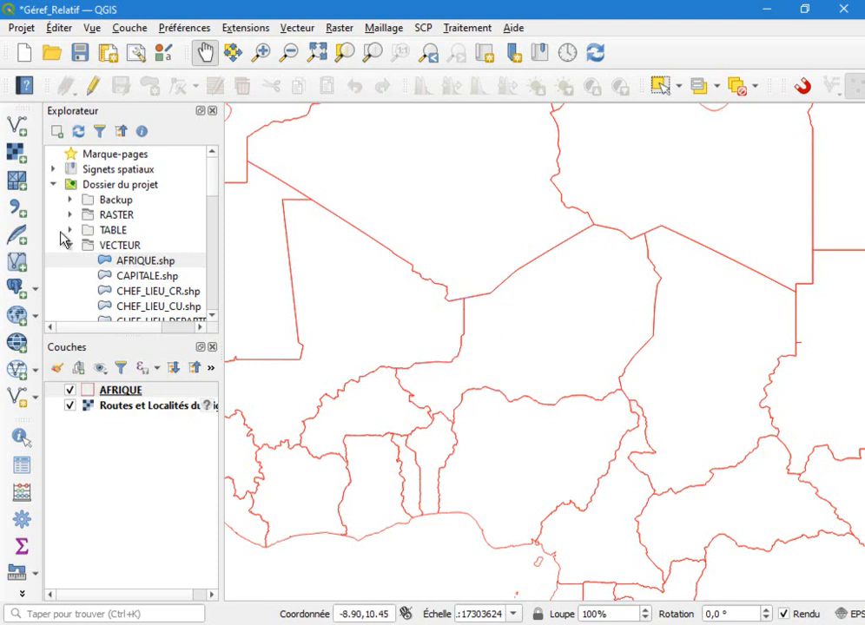
right_click(139, 411)
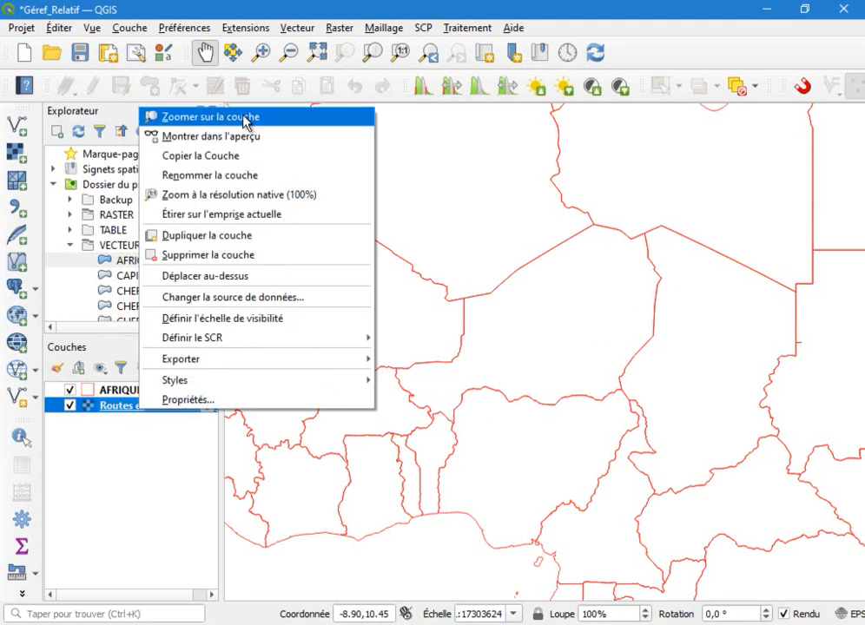
left_click(243, 118)
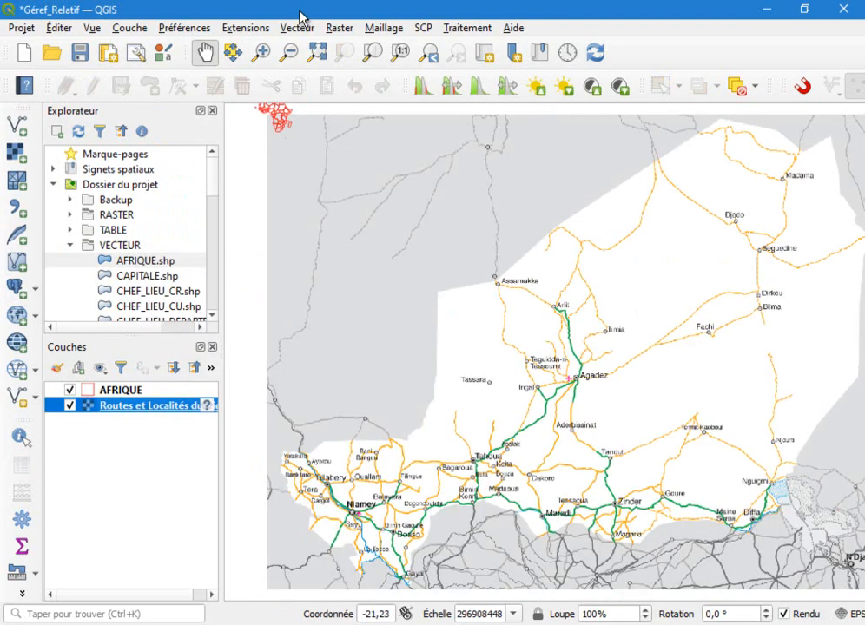
Open the Georeferencer and load Routes et Localités du Niger.png from the RASTER folder
left_click(344, 28)
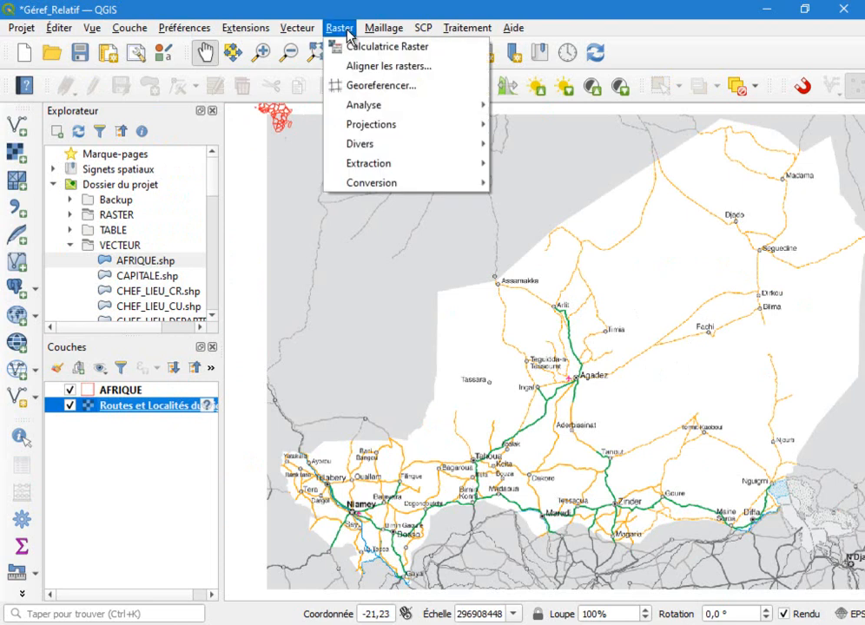
left_click(394, 88)
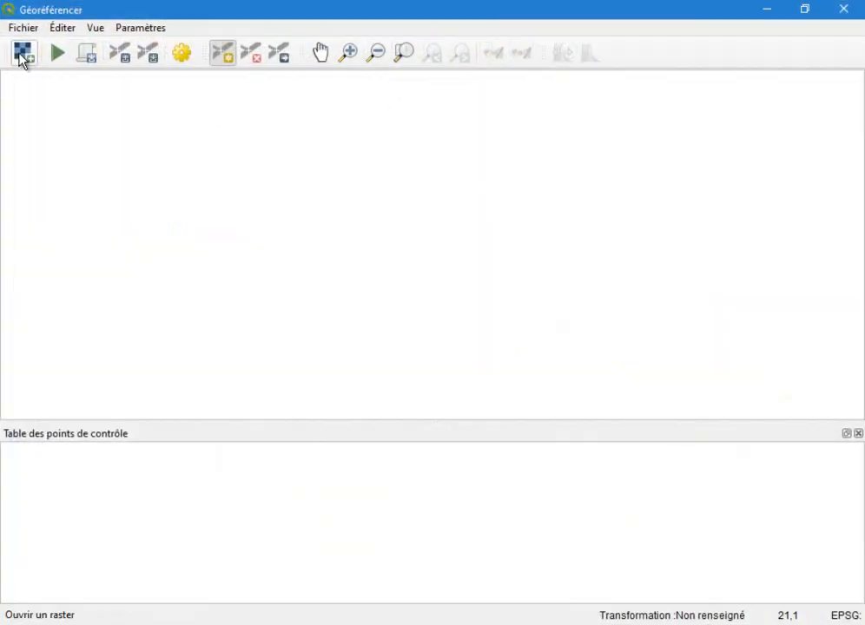
left_click(21, 55)
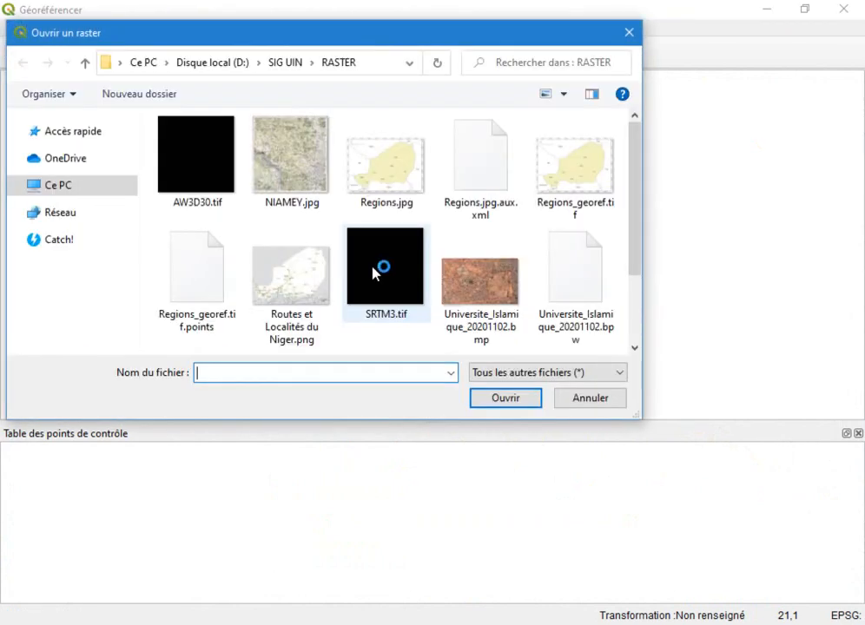
scroll(456, 286, "down", 2)
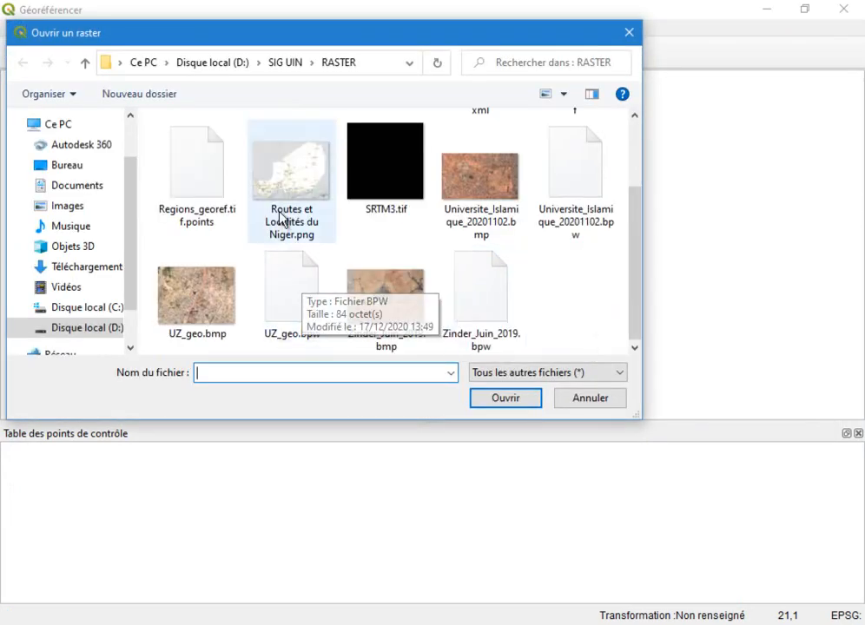
left_click(264, 239)
left_click(521, 402)
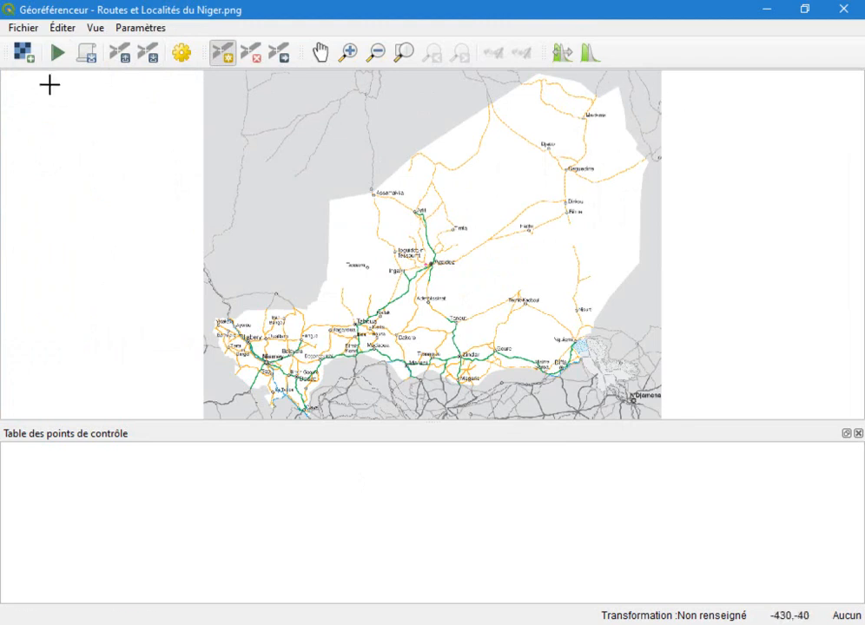
Place the first control point on the sharp north-eastern corner of Niger's border in the image
left_click(339, 59)
left_click_drag(594, 76, 639, 112)
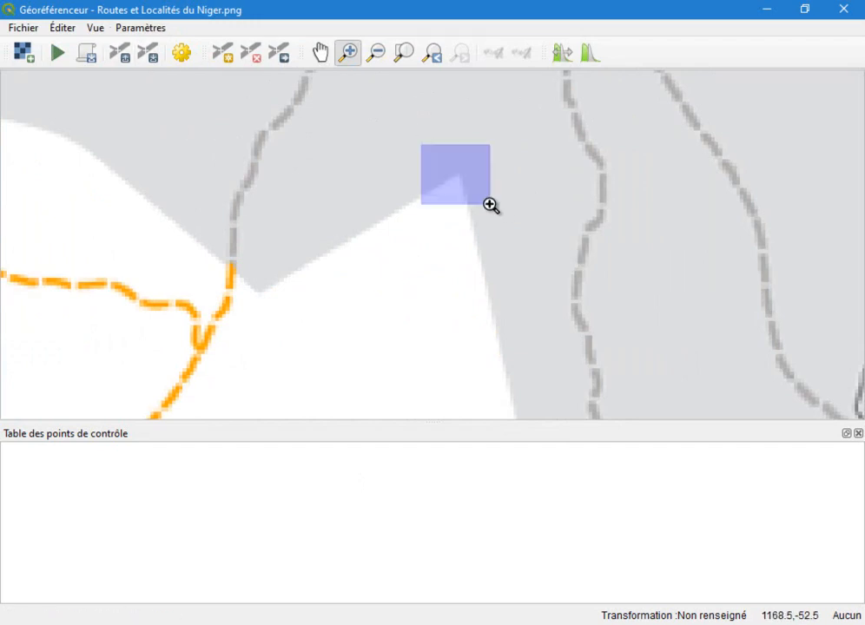
left_click_drag(423, 146, 556, 276)
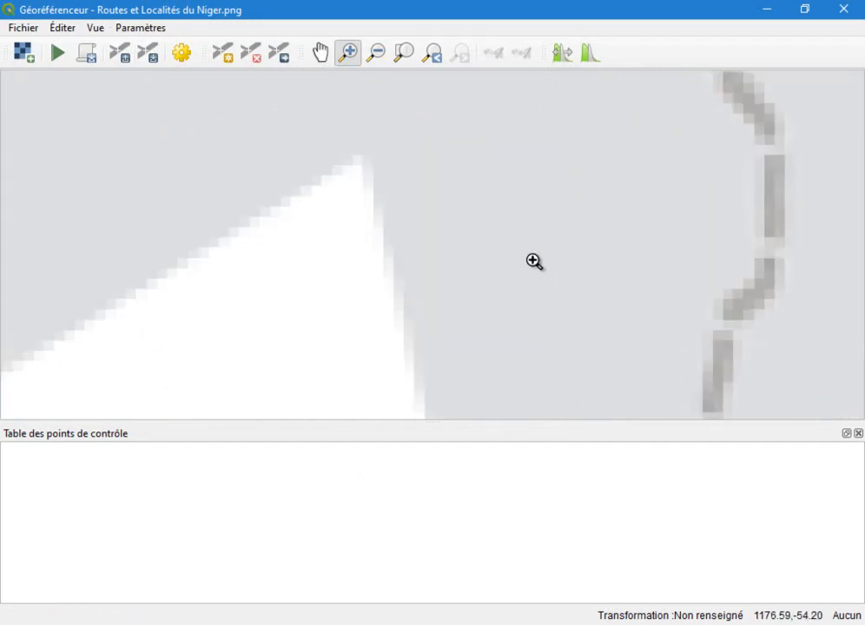
left_click(229, 57)
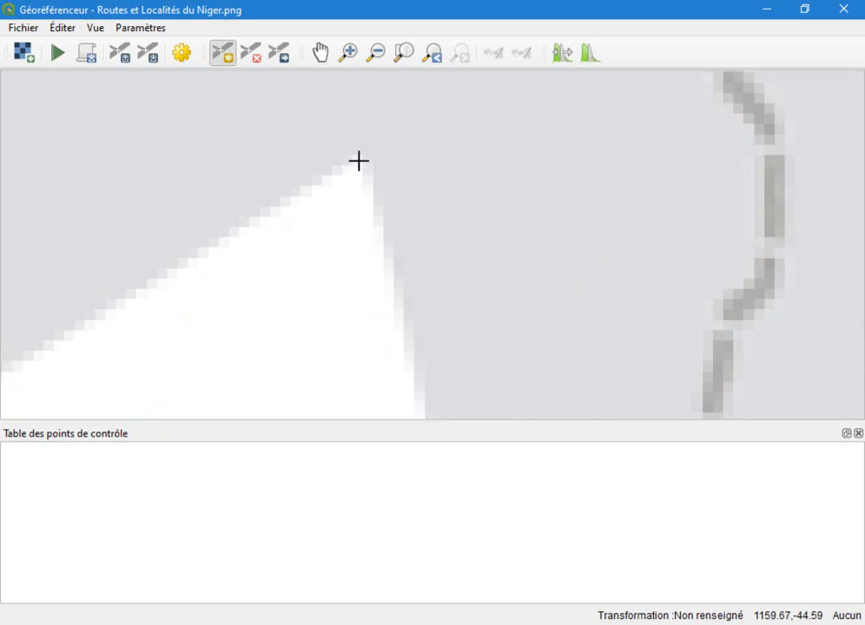
left_click(357, 159)
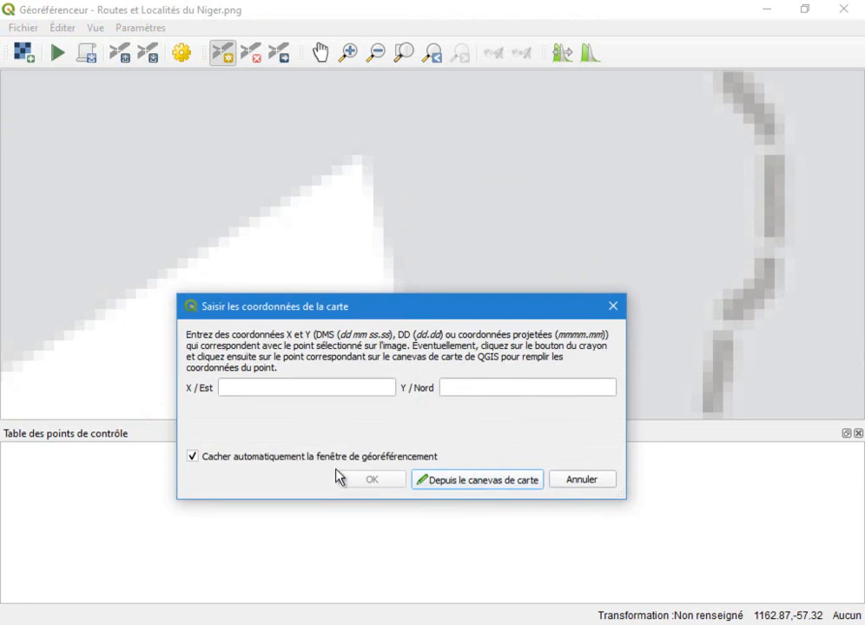
Take the first point's coordinates from the map canvas at Niger's north-eastern border corner on the AFRIQUE layer, about X 14.9959, Y 23.0019
left_click(506, 488)
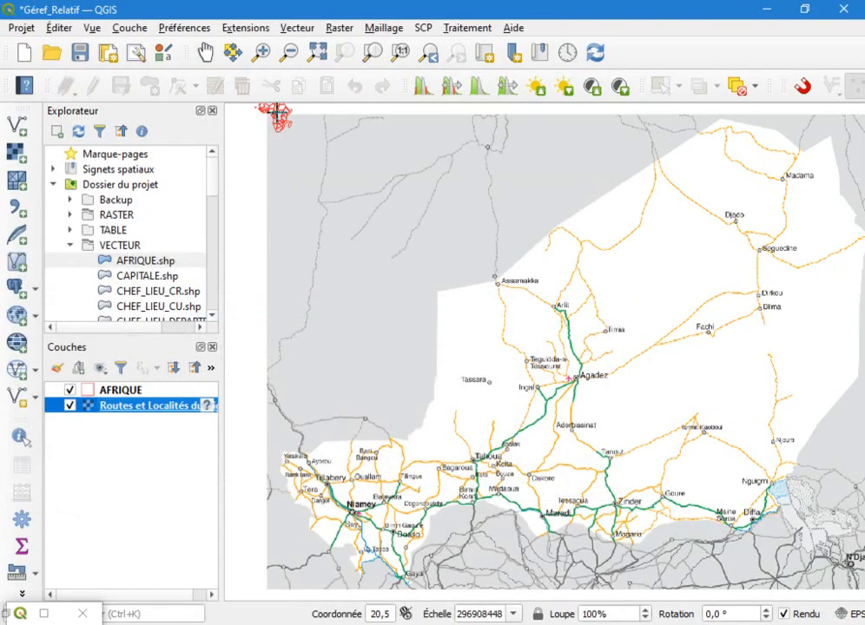
right_click(116, 394)
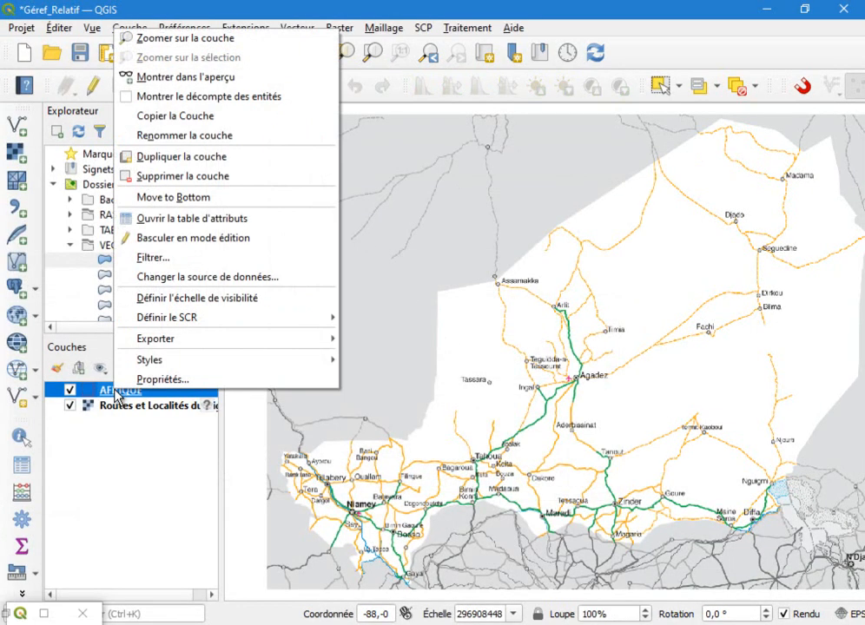
left_click(213, 34)
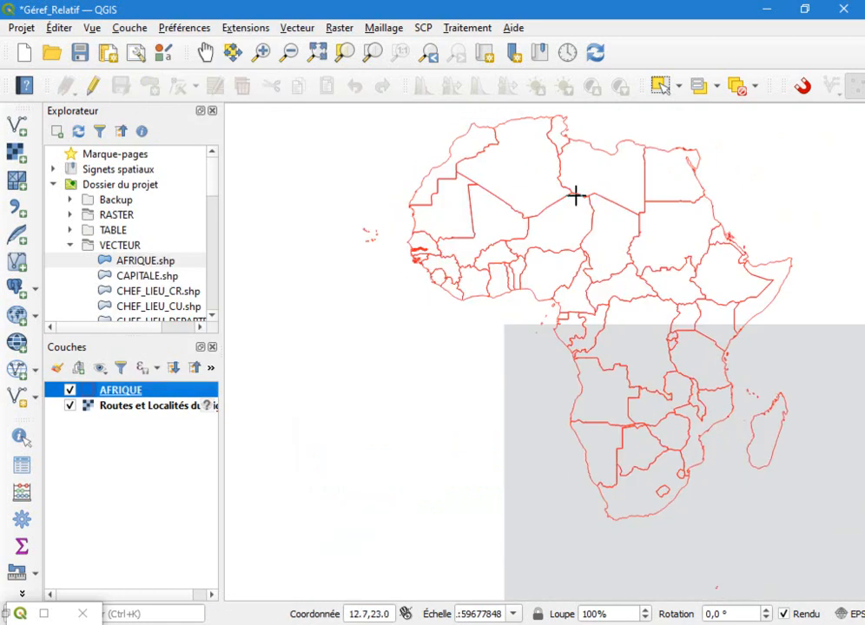
scroll(613, 193, "up", 7)
scroll(469, 253, "up", 3)
scroll(498, 345, "down", 1)
scroll(483, 211, "up", 8)
scroll(451, 241, "up", 3)
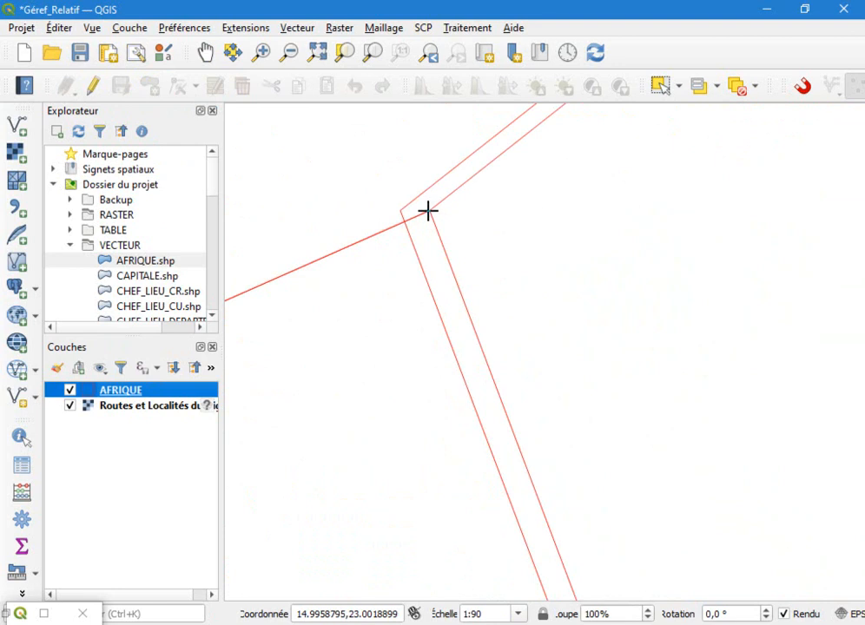
left_click(427, 211)
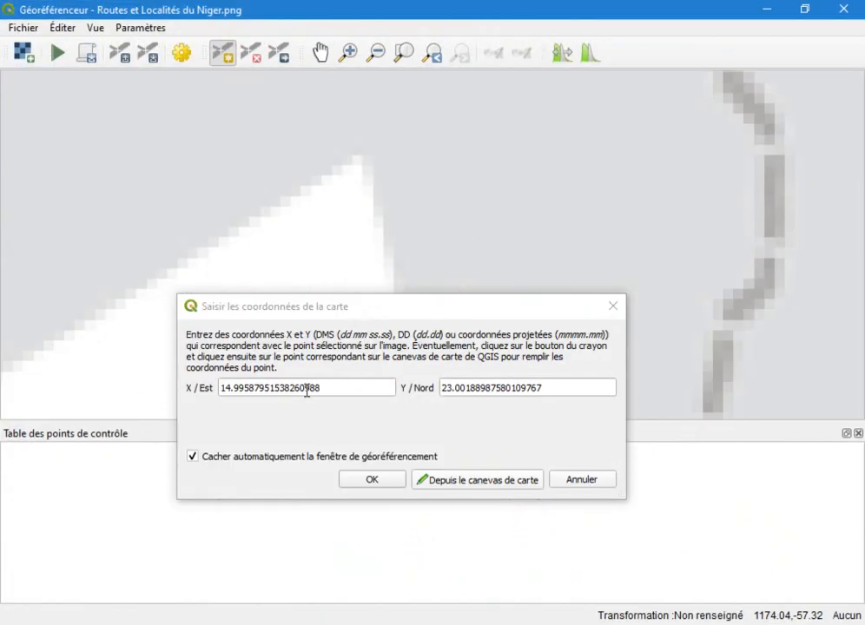
left_click(383, 482)
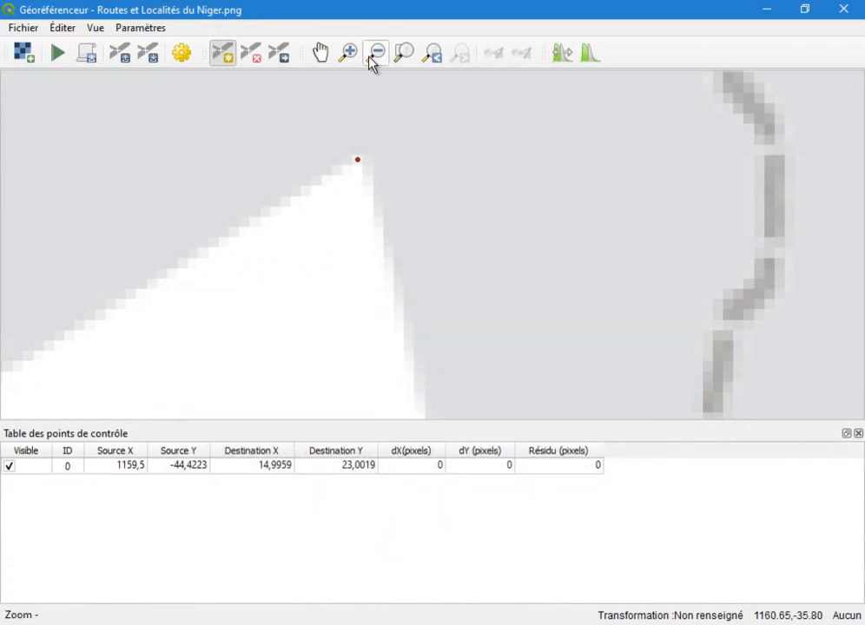
Place the second control point on Niger's southern border tip, just below Gaya, in the image
left_click(403, 53)
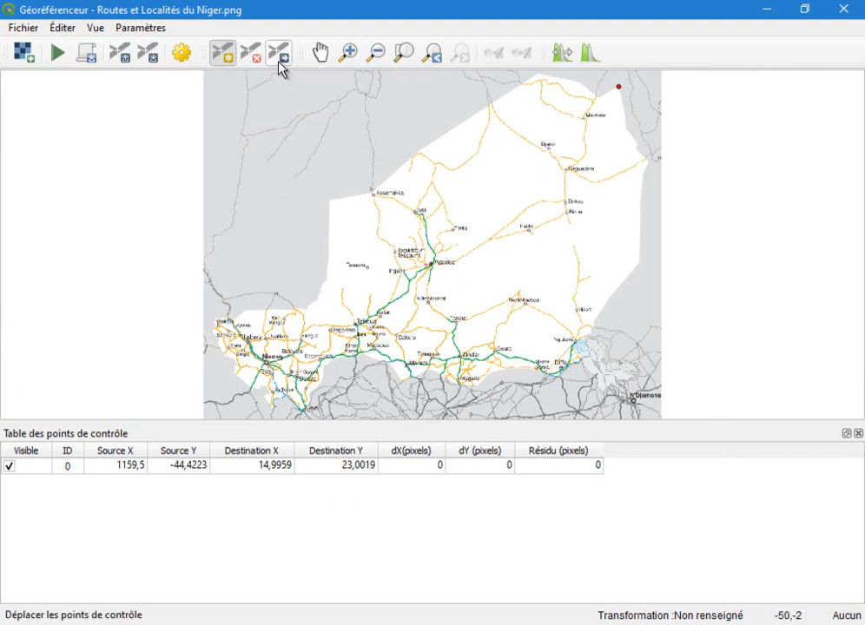
left_click(347, 53)
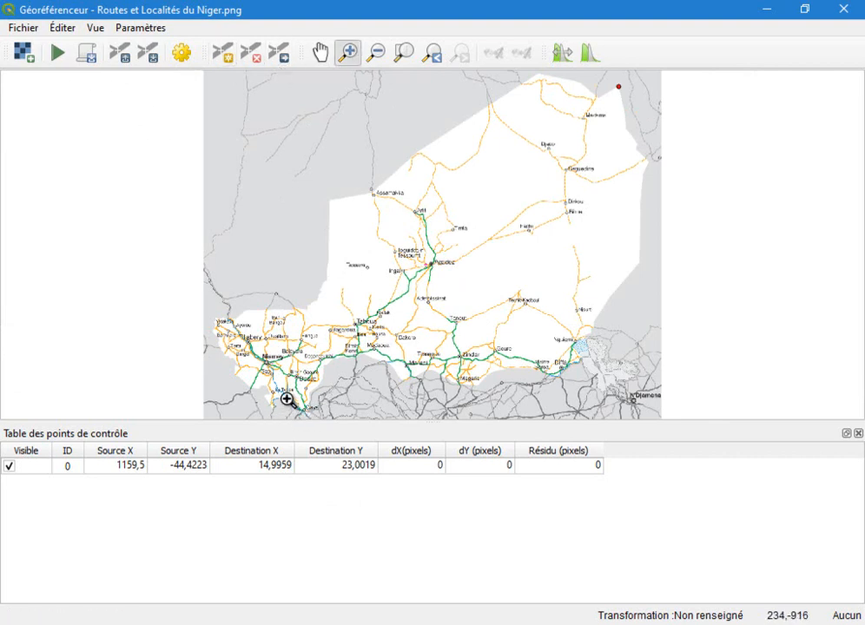
left_click_drag(287, 414, 332, 380)
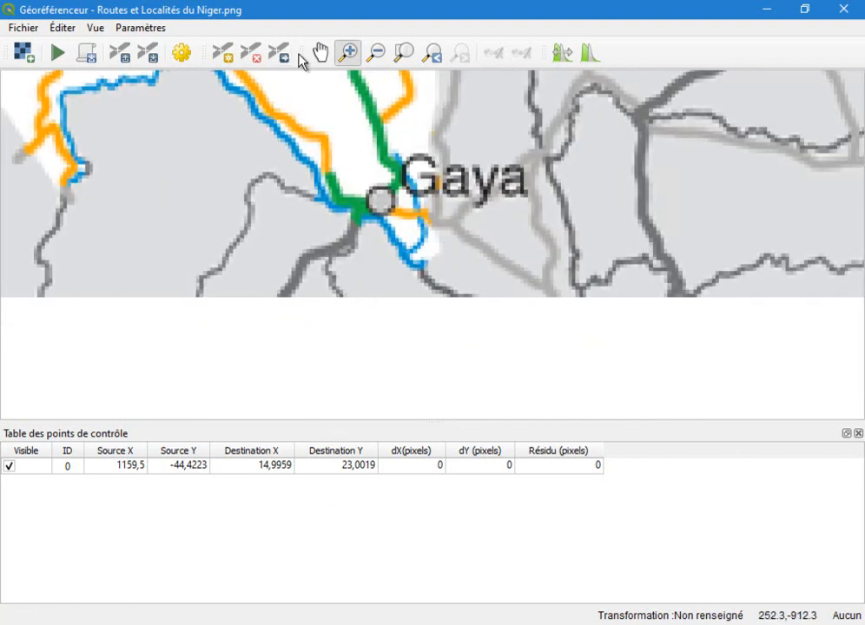
left_click(222, 54)
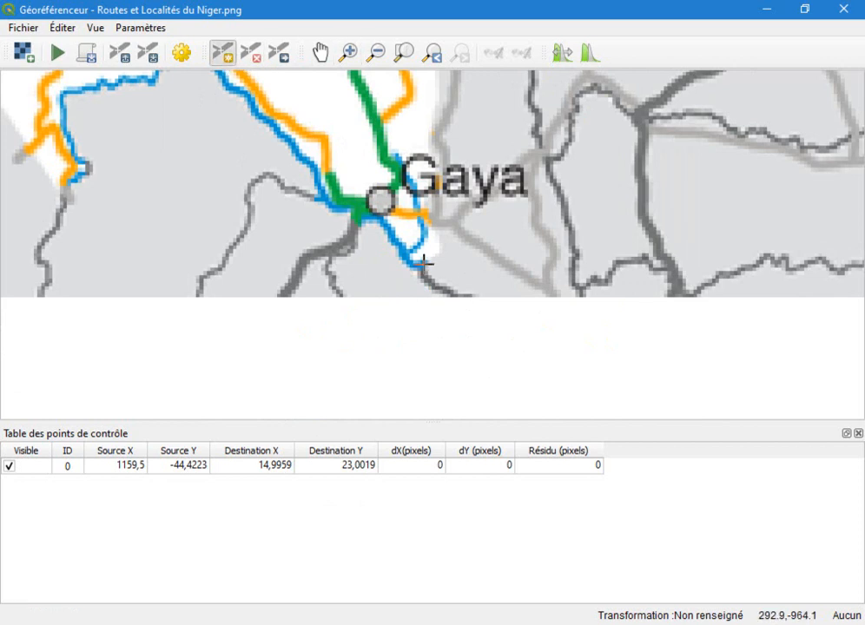
left_click(419, 268)
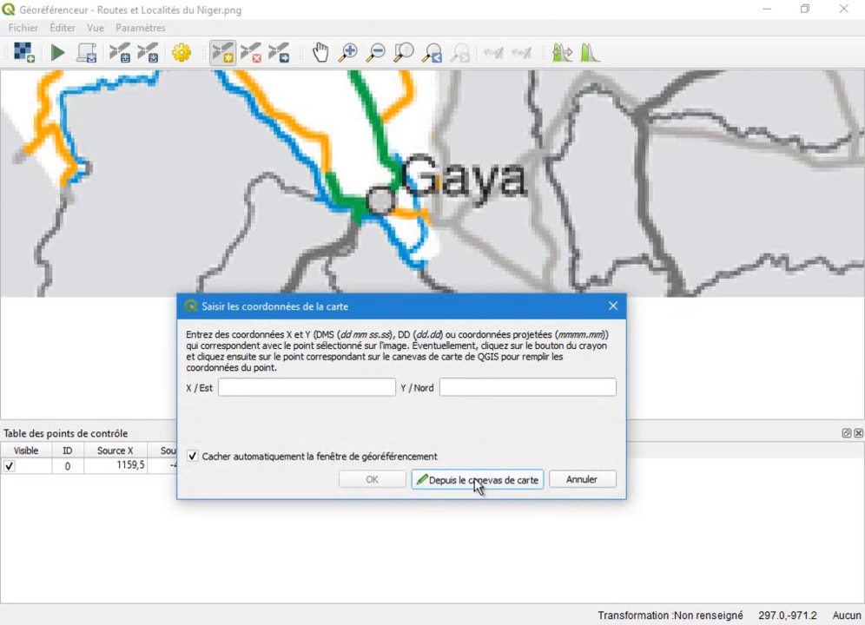
Take the second point's coordinates from the map canvas at Niger's southern border junction on the AFRIQUE layer, about X 3.6051, Y 11.6970
left_click(477, 480)
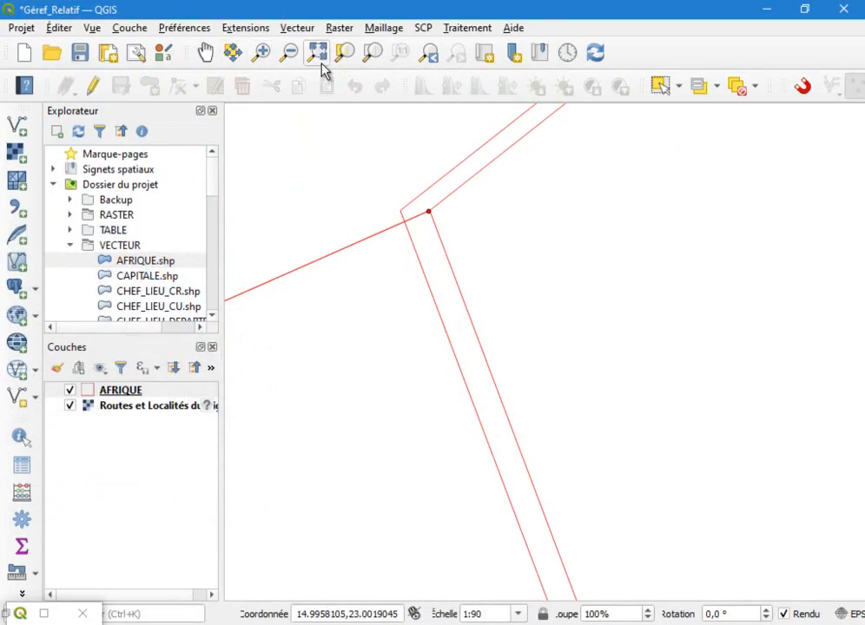
left_click(434, 56)
left_click(431, 56)
left_click(431, 56)
left_click(430, 55)
left_click(430, 55)
left_click(430, 57)
left_click(430, 56)
left_click(429, 56)
left_click(430, 56)
left_click(429, 56)
left_click(430, 57)
left_click(429, 56)
left_click(427, 56)
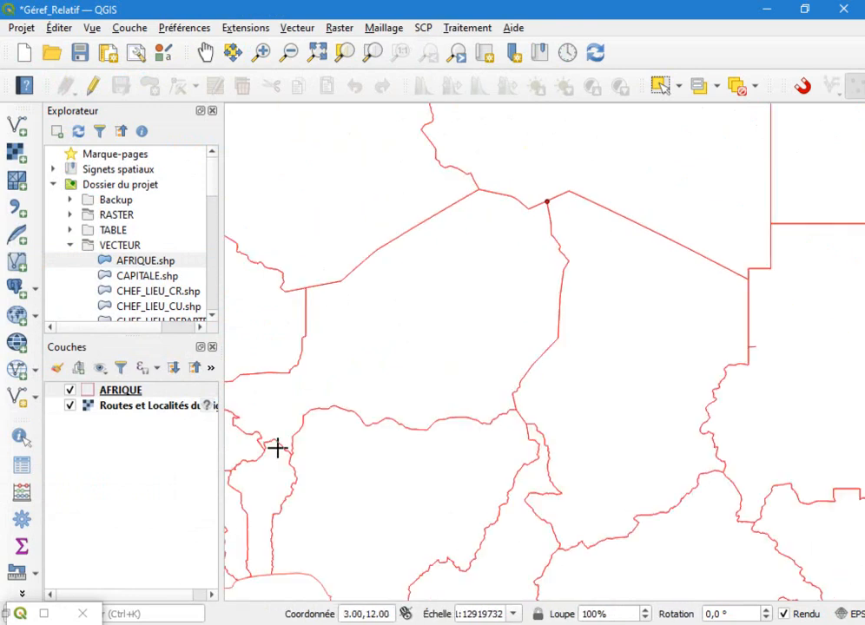
scroll(271, 438, "up", 7)
scroll(436, 407, "up", 4)
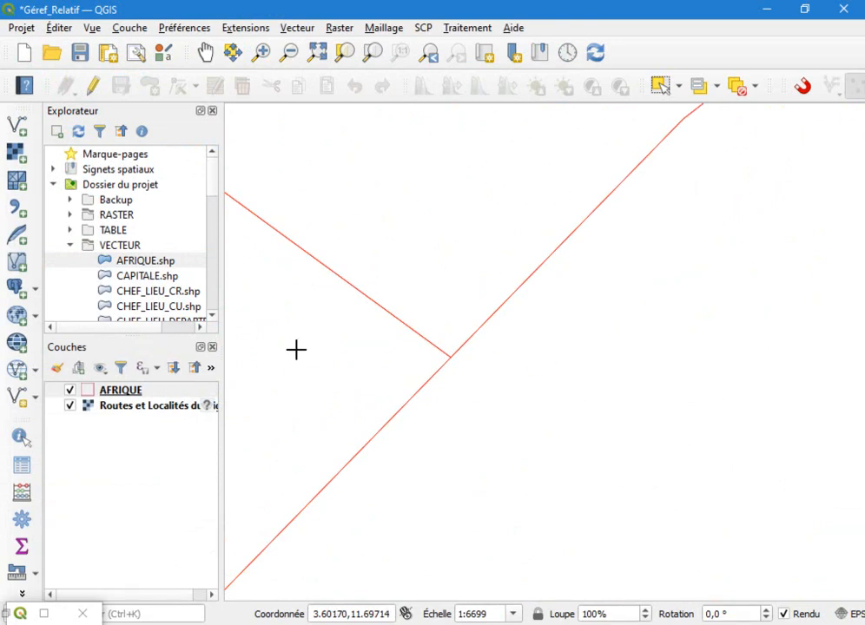
left_click(450, 357)
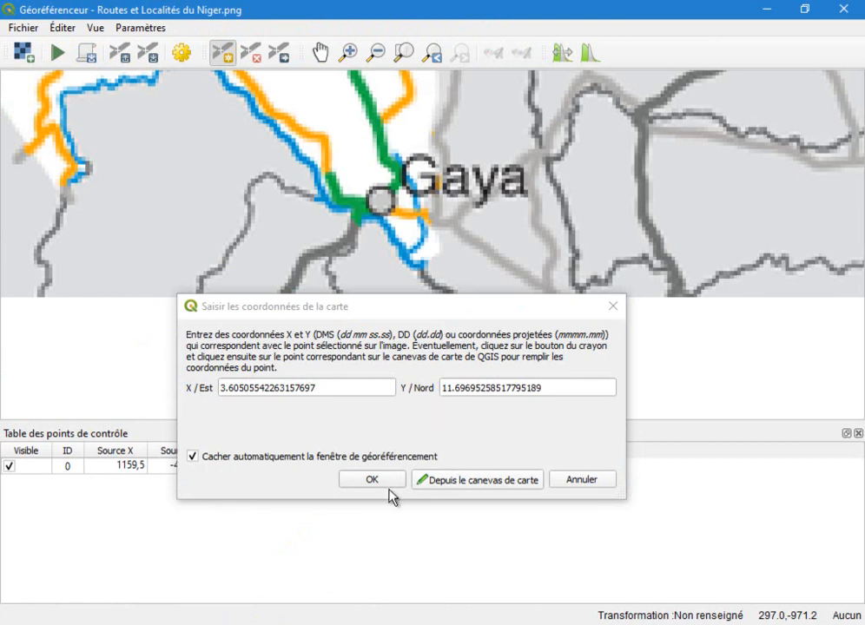
left_click(375, 483)
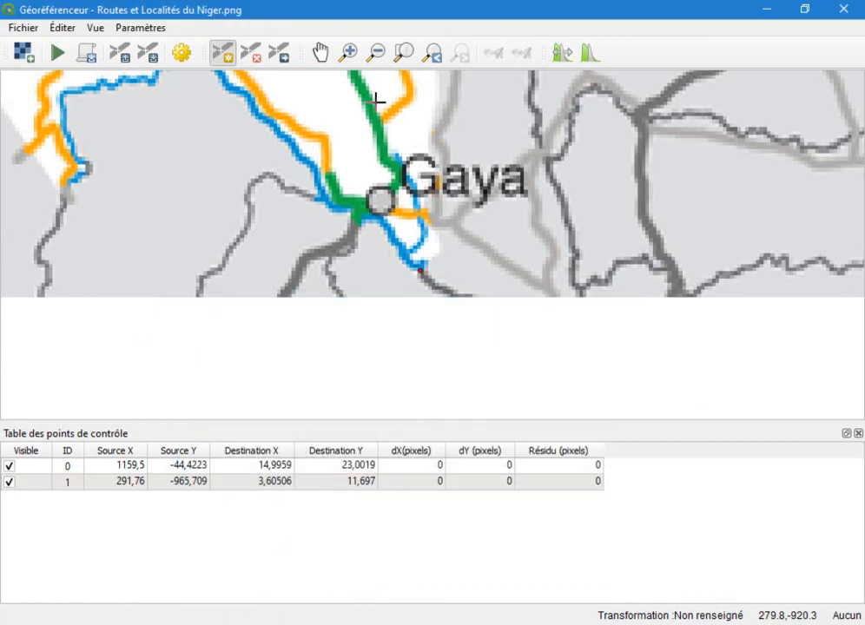
Place the third control point on the white border corner just above Yatakala, in the west of Niger on the image
left_click(404, 53)
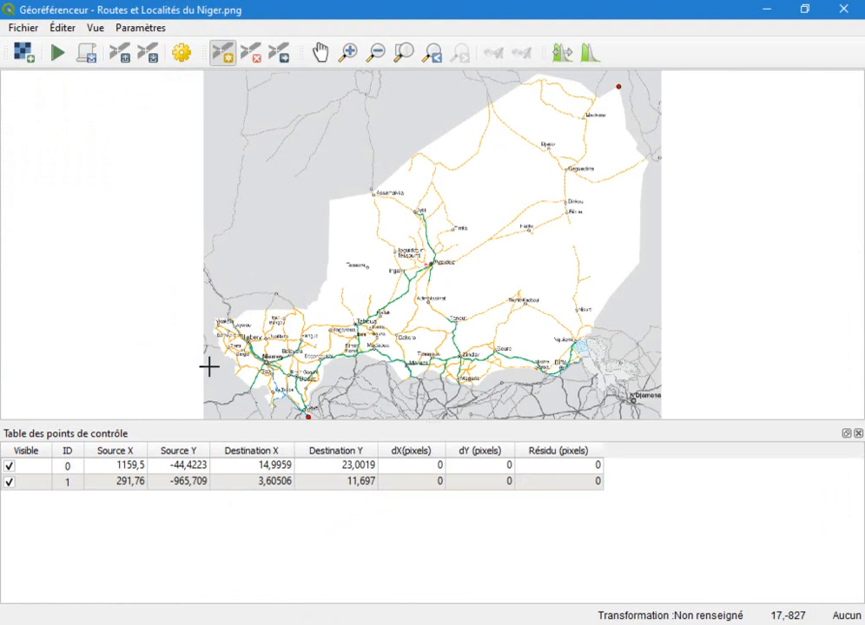
left_click(347, 53)
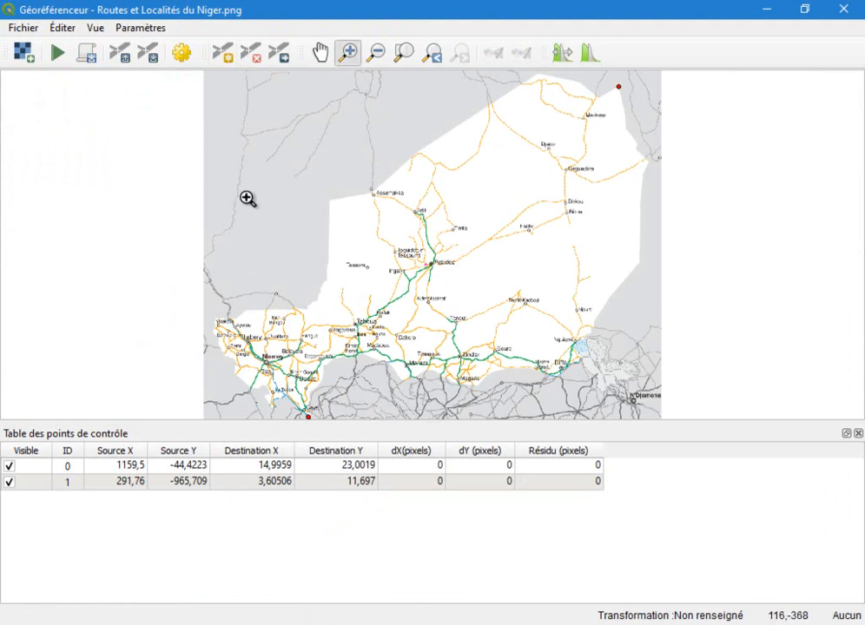
left_click_drag(208, 309, 252, 349)
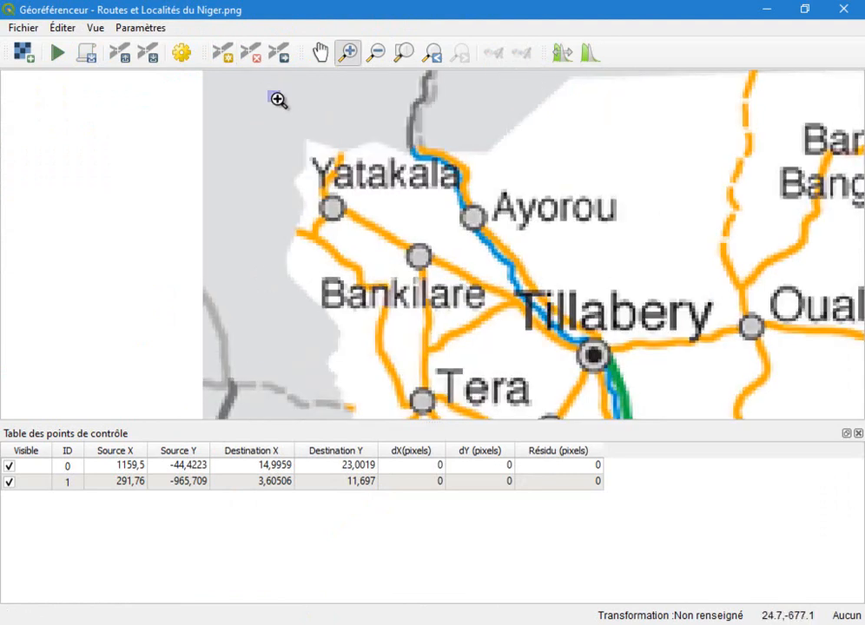
left_click_drag(270, 90, 364, 191)
left_click(218, 56)
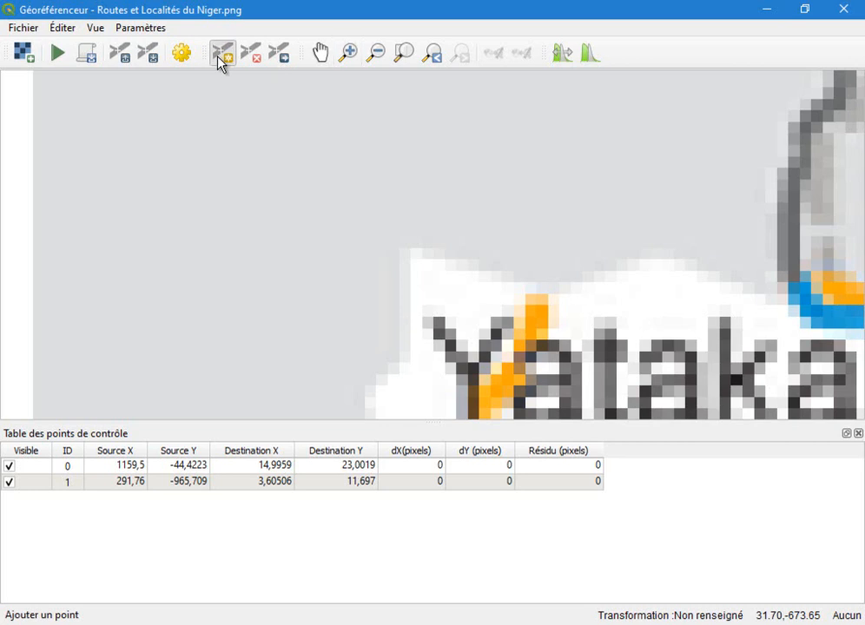
left_click(408, 253)
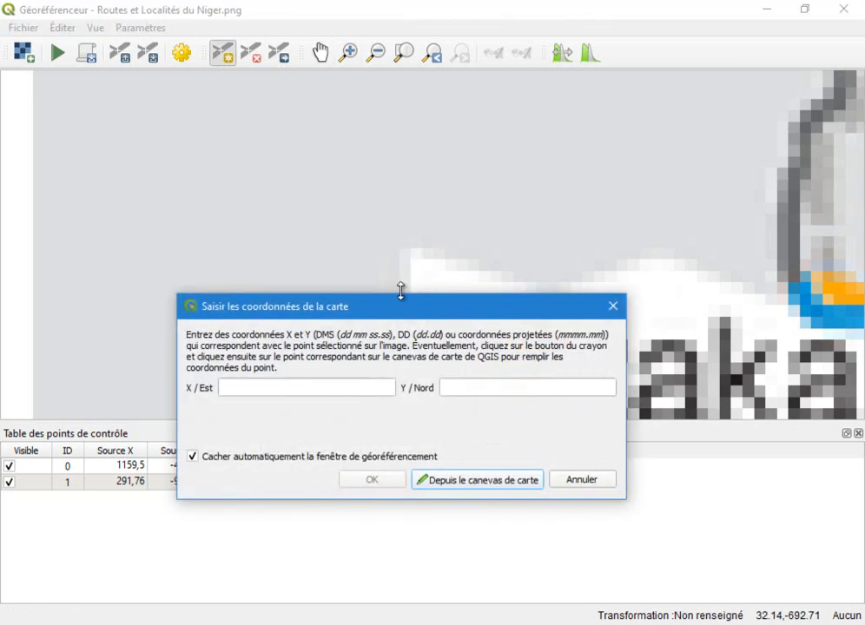
Take the third point's coordinates from the map canvas at Niger's western border junction on the AFRIQUE layer, about X 0.2294, Y 14.9897
left_click(479, 480)
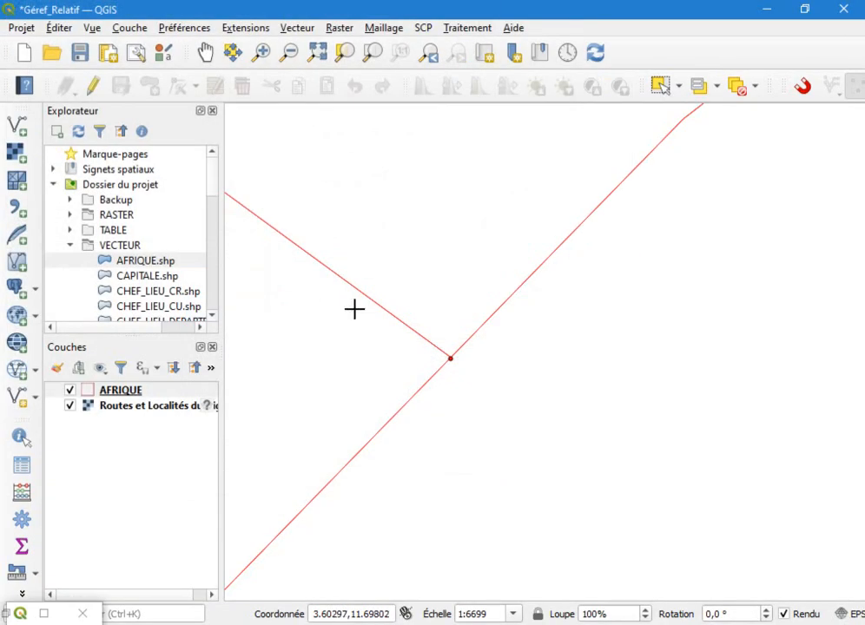
left_click(132, 265)
right_click(132, 265)
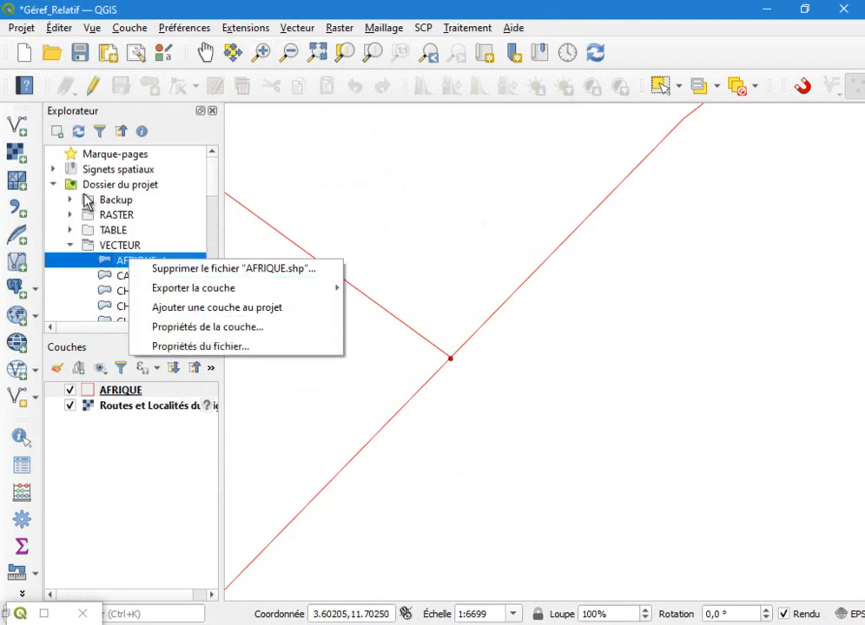
right_click(128, 393)
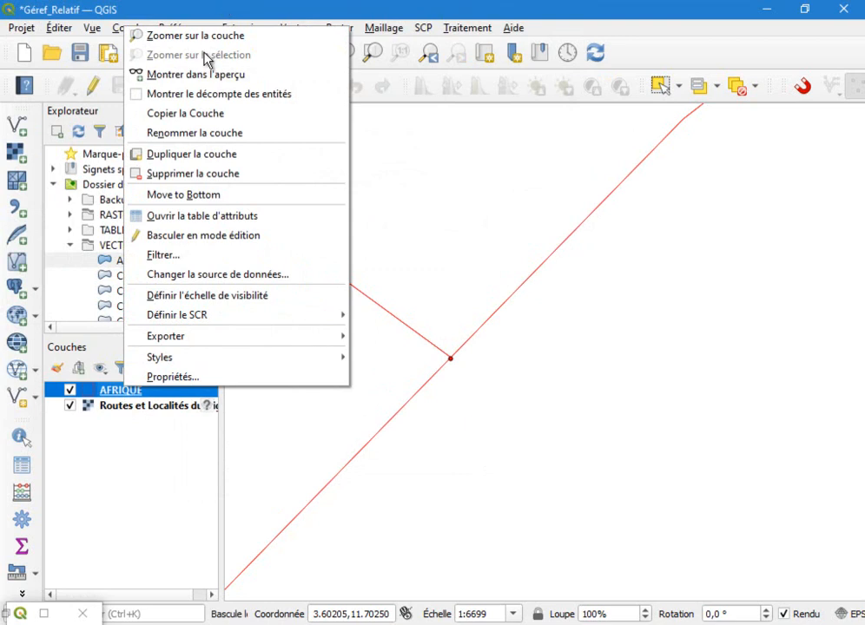
left_click(166, 34)
scroll(544, 265, "up", 1)
scroll(517, 237, "down", 1)
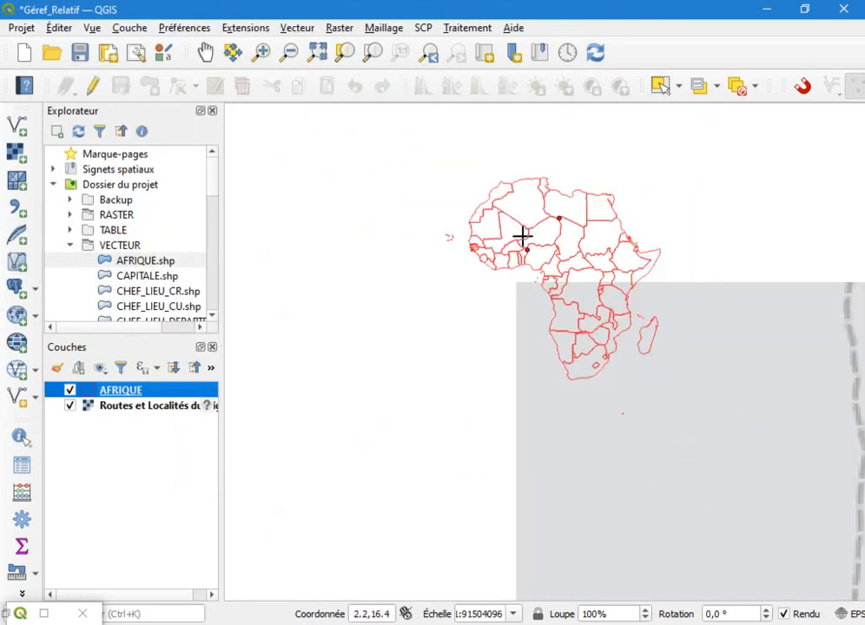
scroll(518, 235, "up", 4)
scroll(453, 372, "up", 3)
scroll(582, 178, "up", 5)
scroll(506, 162, "up", 2)
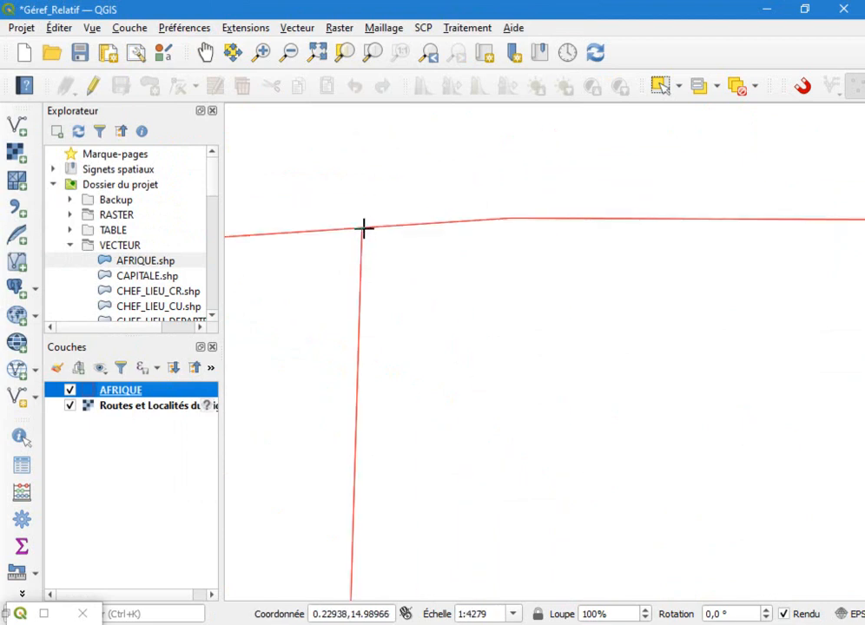
left_click(364, 228)
left_click(396, 482)
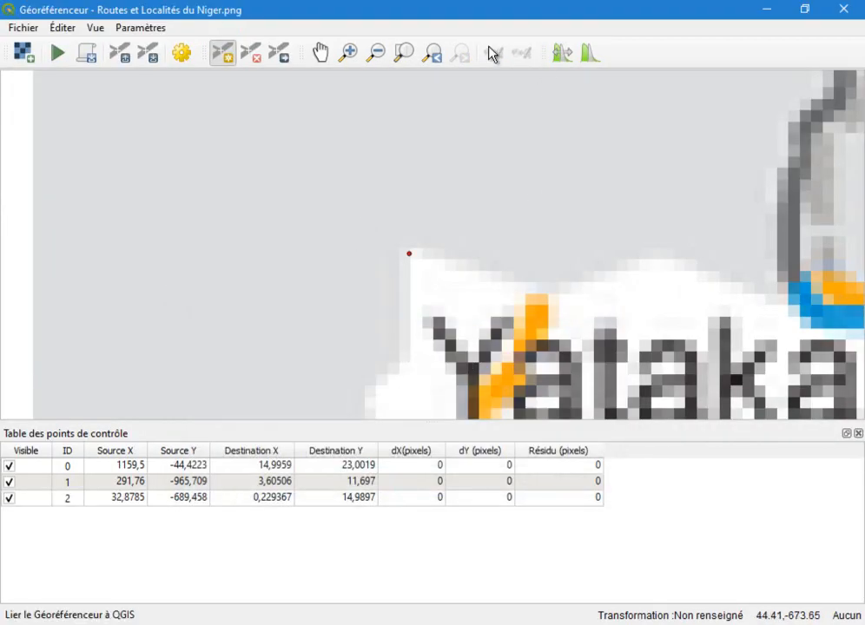
Place the fourth control point on the border junction in Lake Chad, south-east of Nguigmi, in the image
left_click(404, 54)
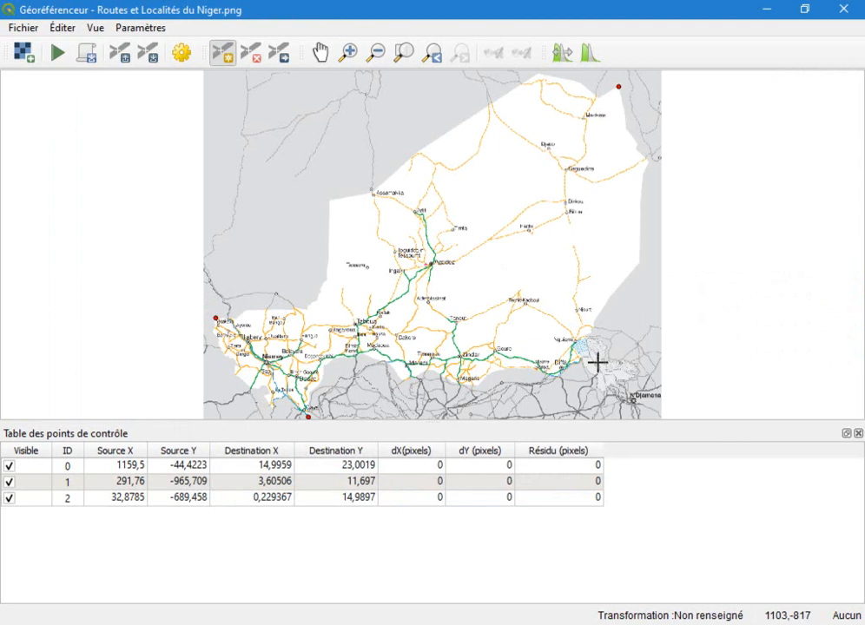
scroll(582, 373, "down", 1)
scroll(582, 366, "up", 3)
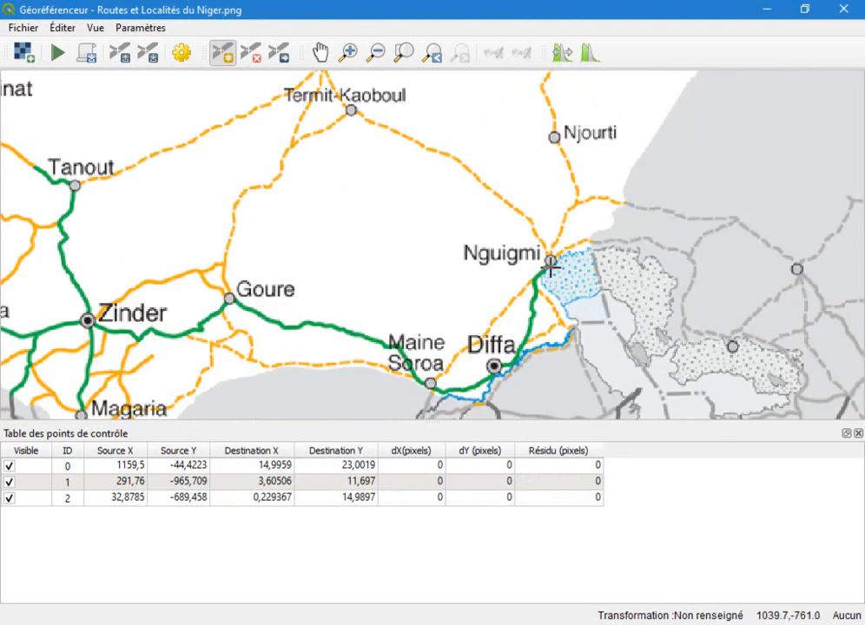
scroll(616, 329, "down", 2)
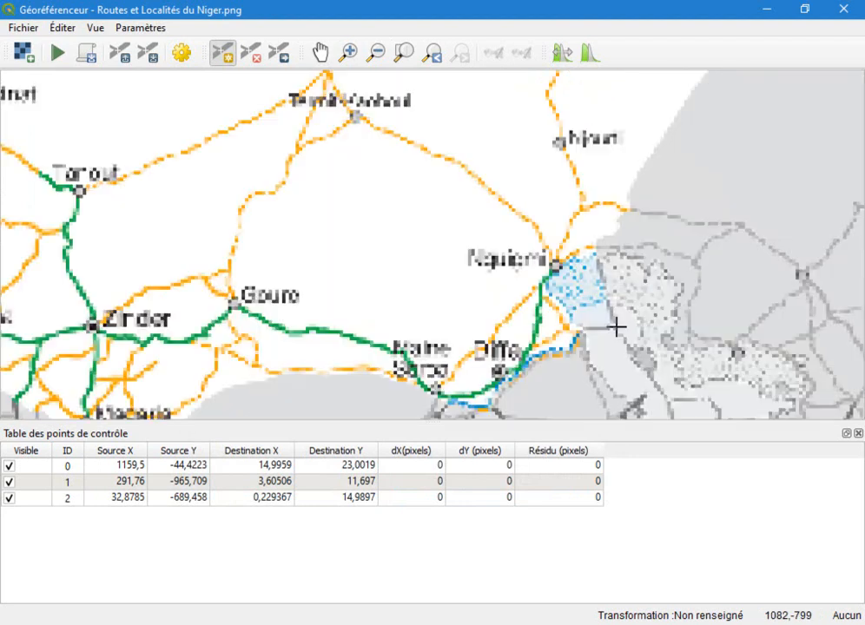
scroll(616, 328, "up", 5)
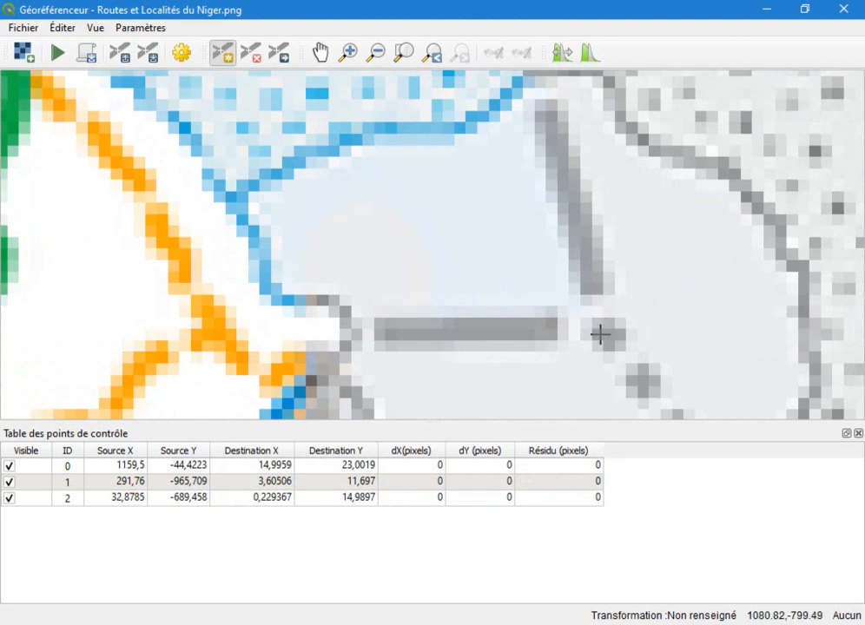
left_click(605, 336)
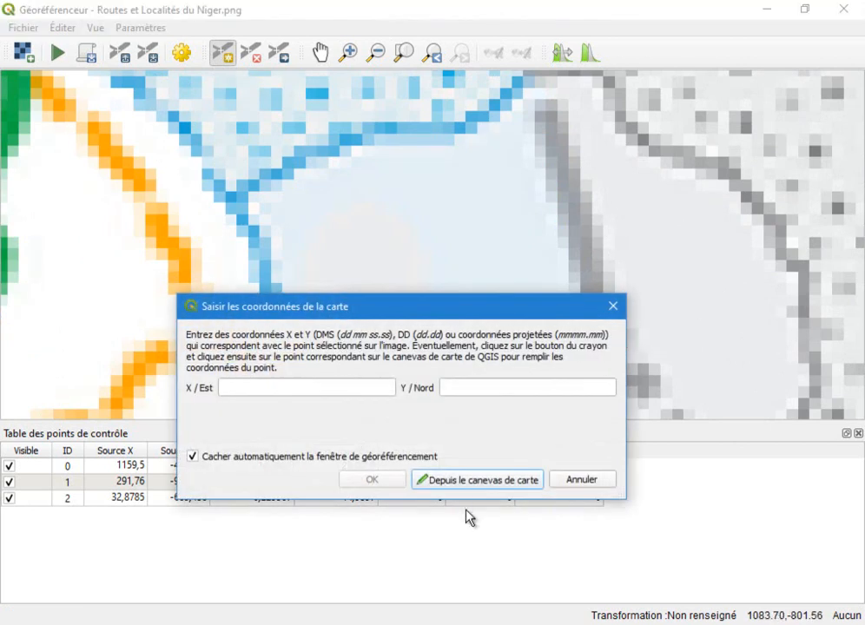
Take the fourth point's coordinates from the map canvas at the Lake Chad border junction on the AFRIQUE layer, about X 13.6345, Y 13.7107
left_click(471, 480)
scroll(361, 302, "up", 10)
scroll(336, 303, "down", 20)
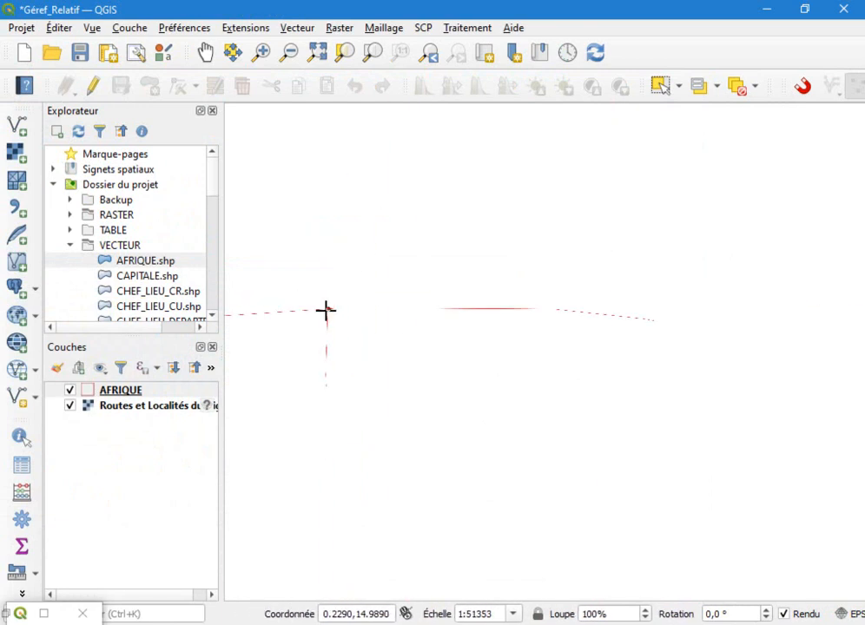
scroll(364, 253, "down", 1)
scroll(456, 257, "up", 5)
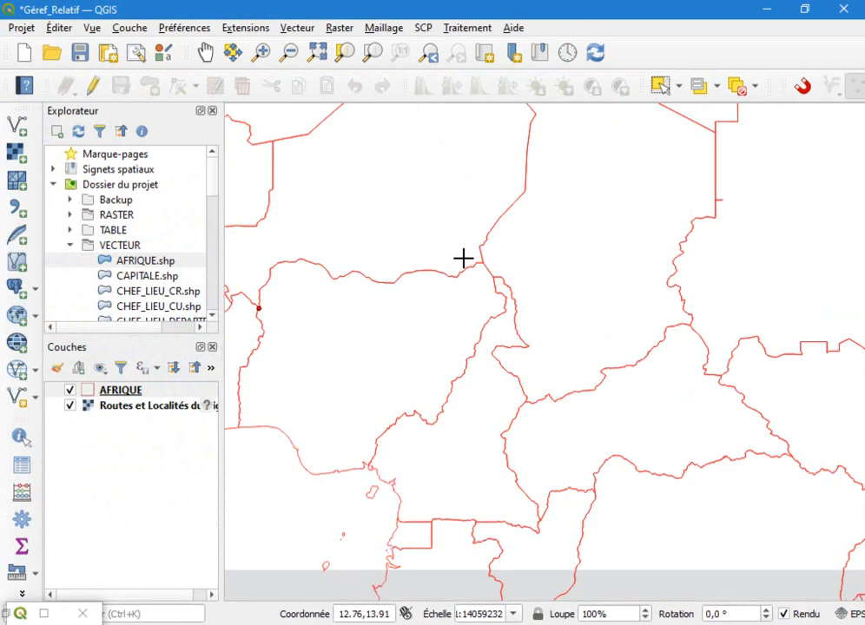
scroll(517, 277, "up", 10)
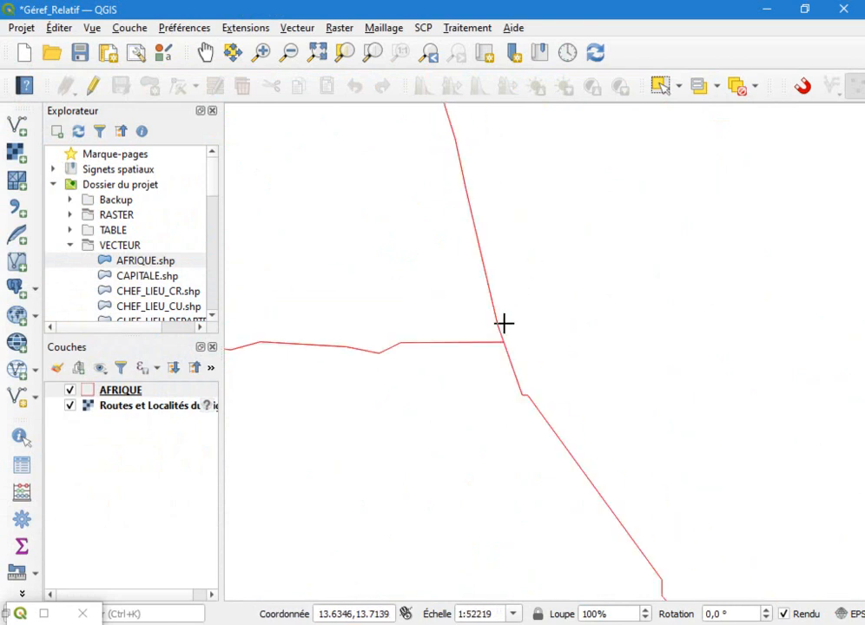
scroll(595, 461, "up", 2)
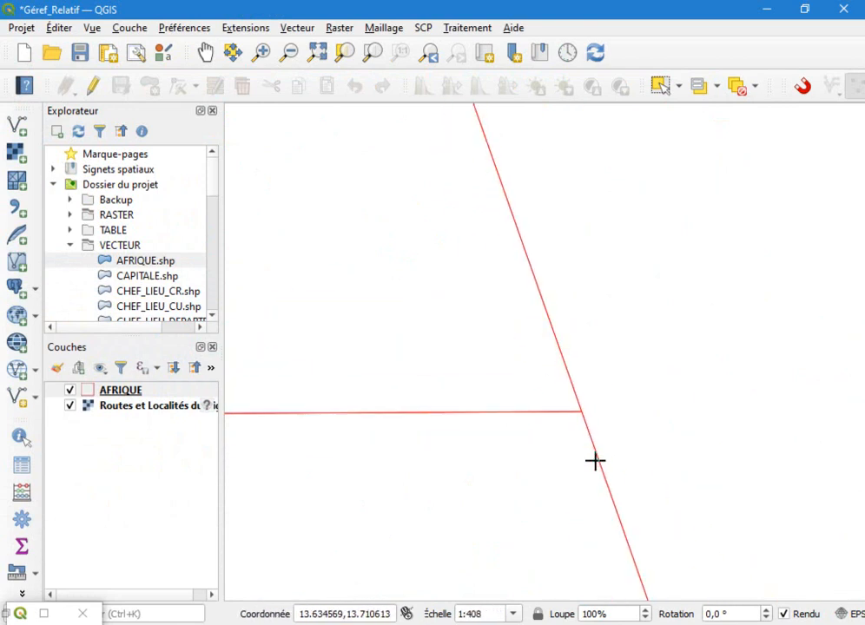
left_click(582, 412)
left_click(372, 480)
Place the fifth control point on Niger's north-western border corner, west of Assamakka, in the image
left_click(404, 54)
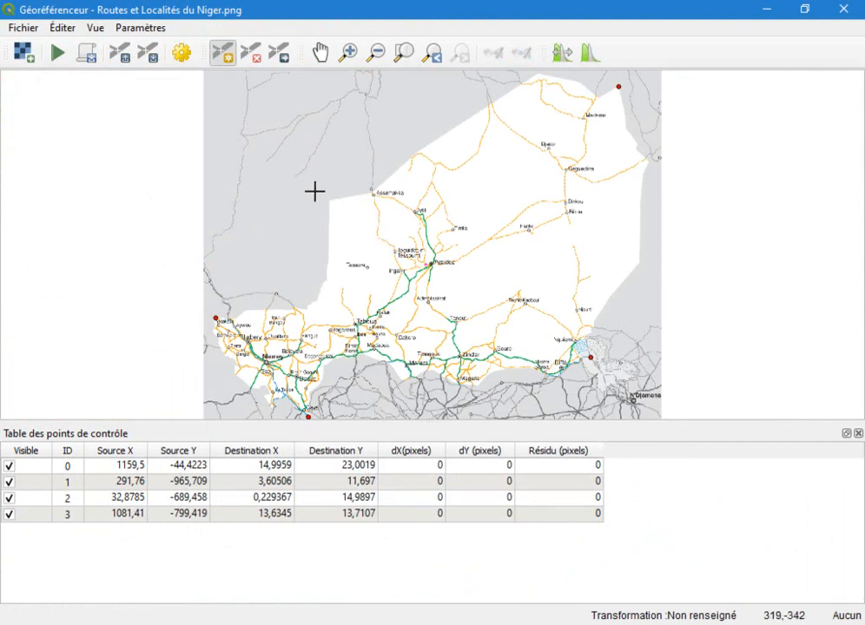
scroll(320, 193, "down", 2)
scroll(355, 253, "up", 4)
scroll(355, 253, "up", 2)
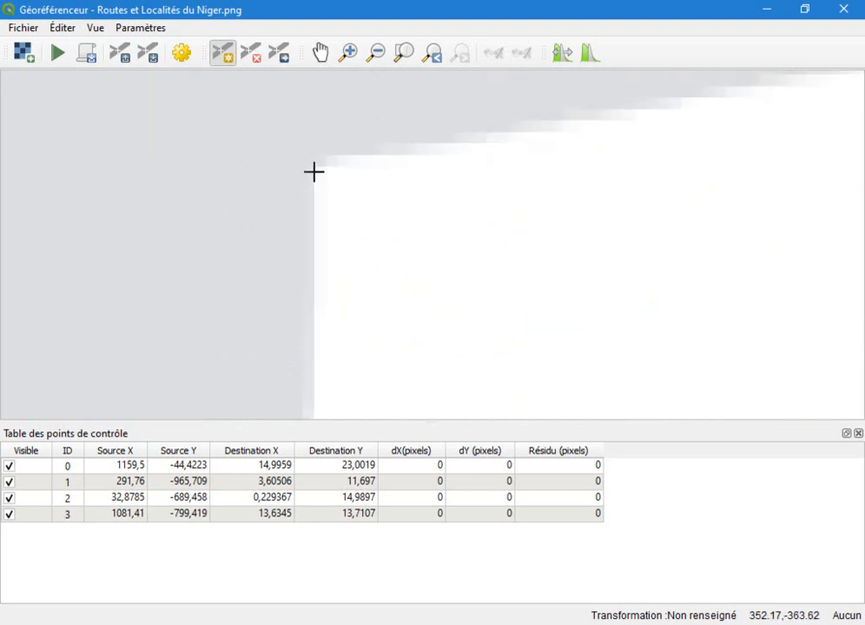
left_click(318, 133)
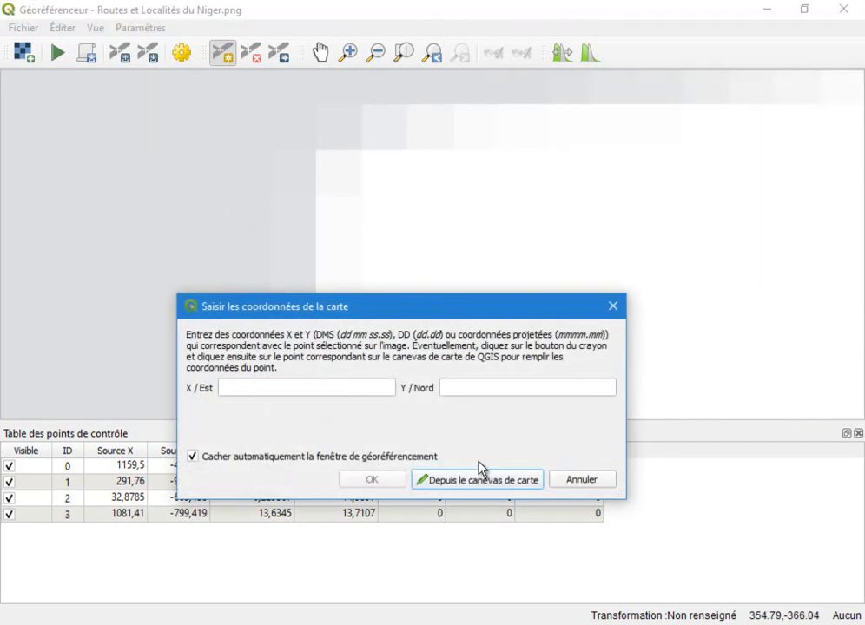
Take the fifth point's coordinates from the map canvas at Niger's north-western border junction on the AFRIQUE layer, about X 4.2429, Y 19.1367
left_click(482, 480)
scroll(563, 319, "up", 8)
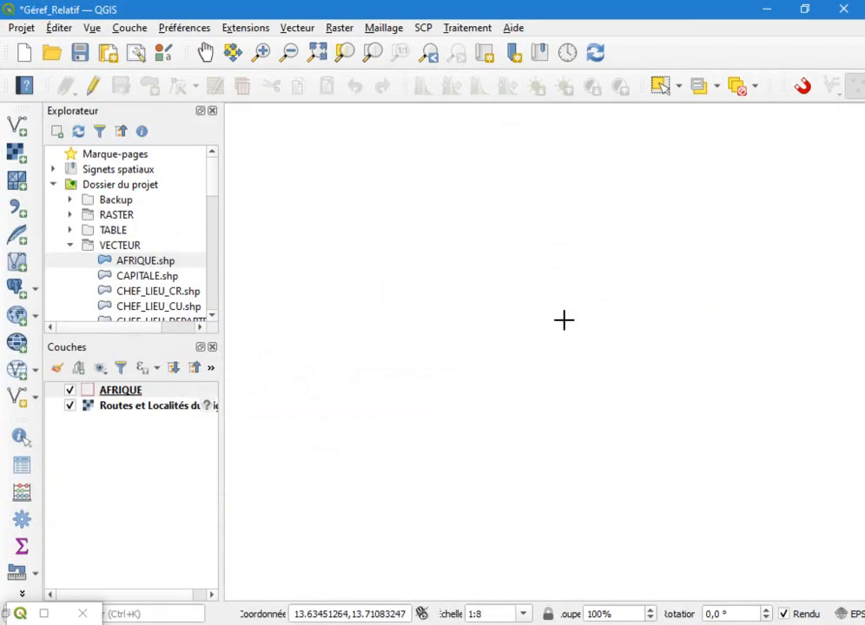
scroll(604, 344, "down", 20)
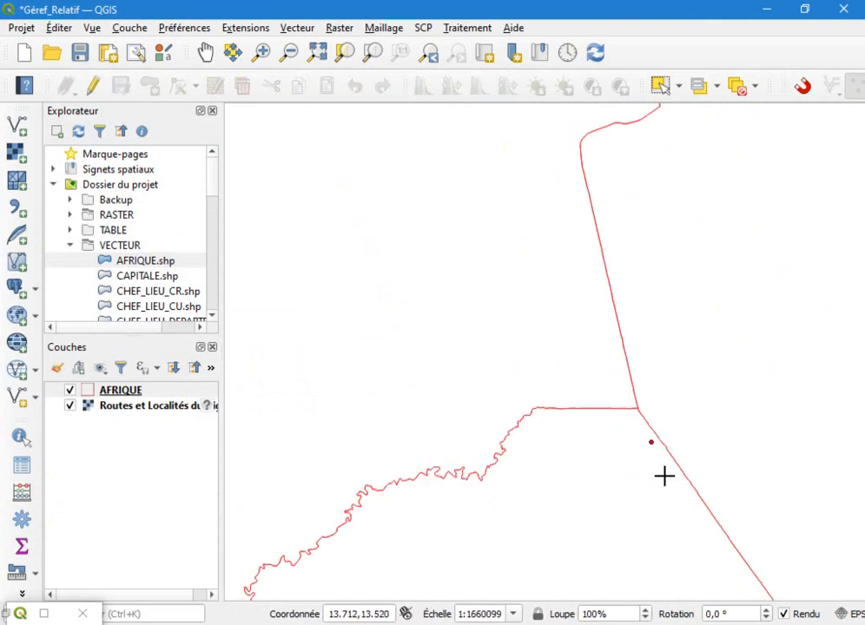
scroll(664, 476, "down", 1)
scroll(622, 451, "up", 5)
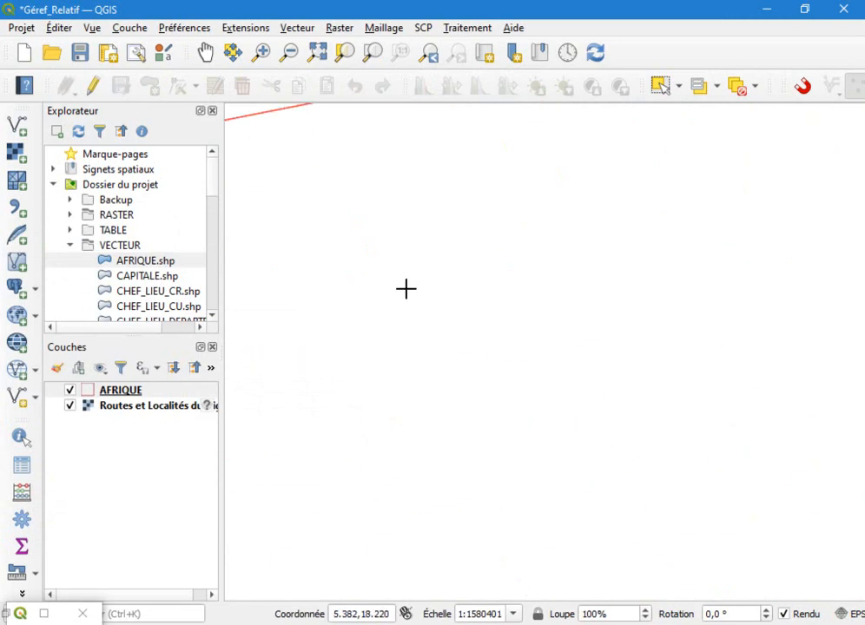
scroll(528, 370, "down", 2)
scroll(464, 319, "up", 3)
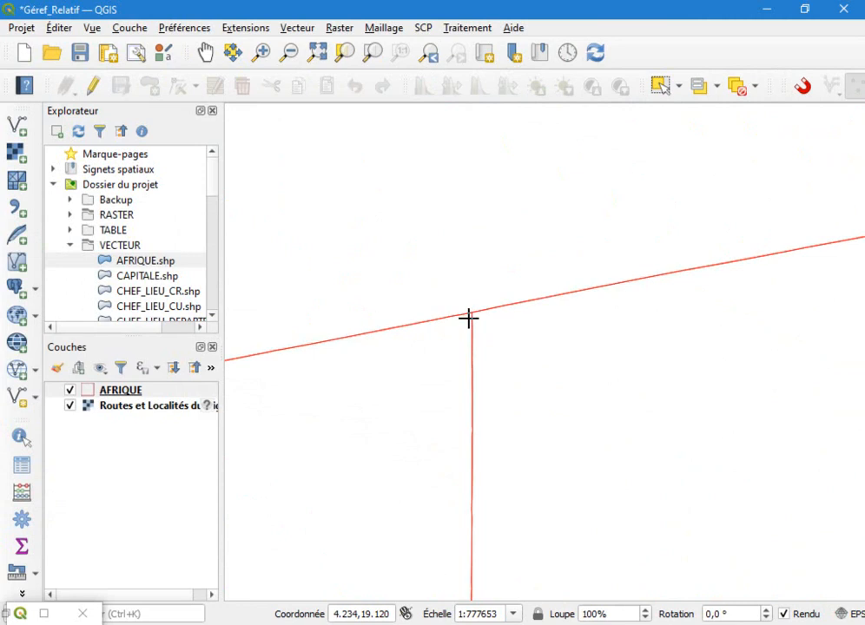
scroll(467, 319, "up", 2)
scroll(469, 313, "up", 8)
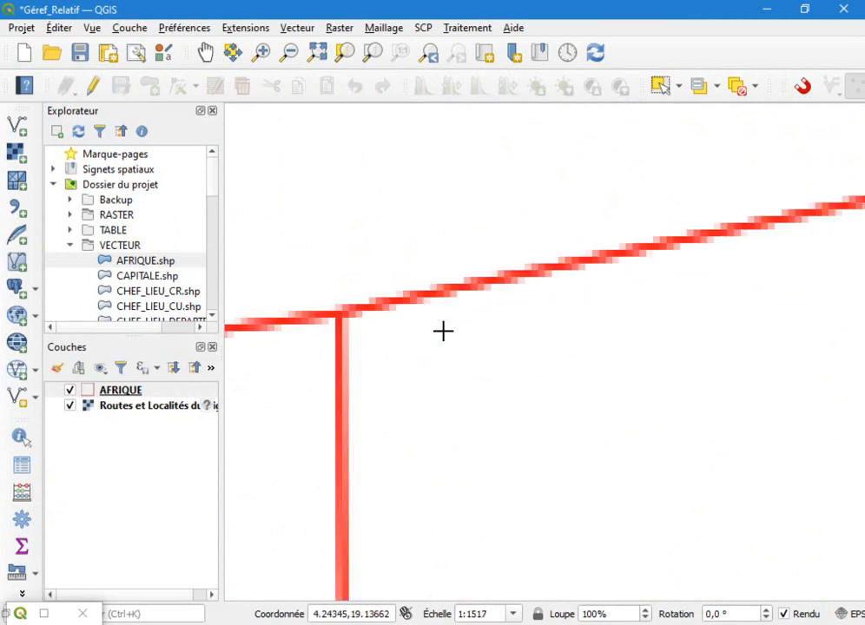
scroll(401, 342, "down", 1)
scroll(355, 322, "up", 5)
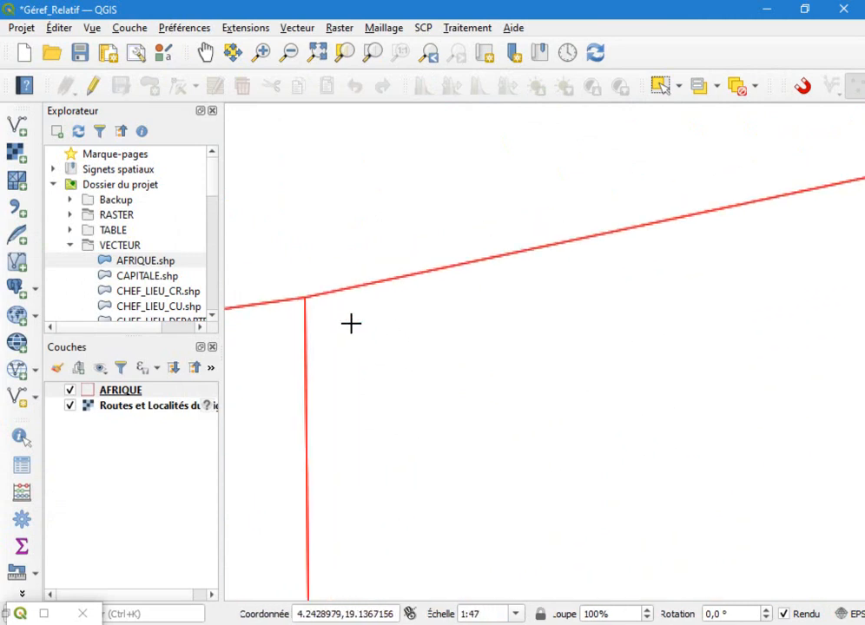
scroll(297, 297, "up", 3)
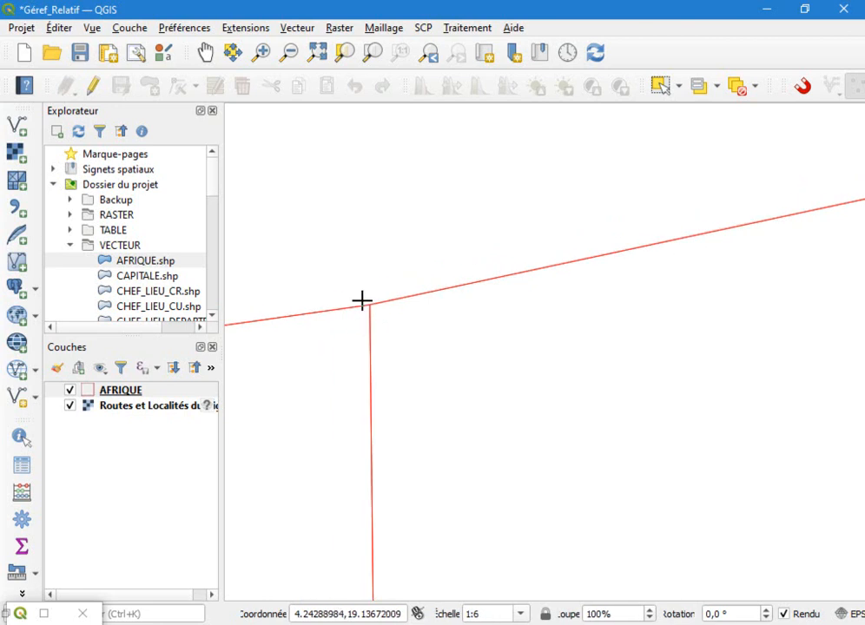
left_click(370, 304)
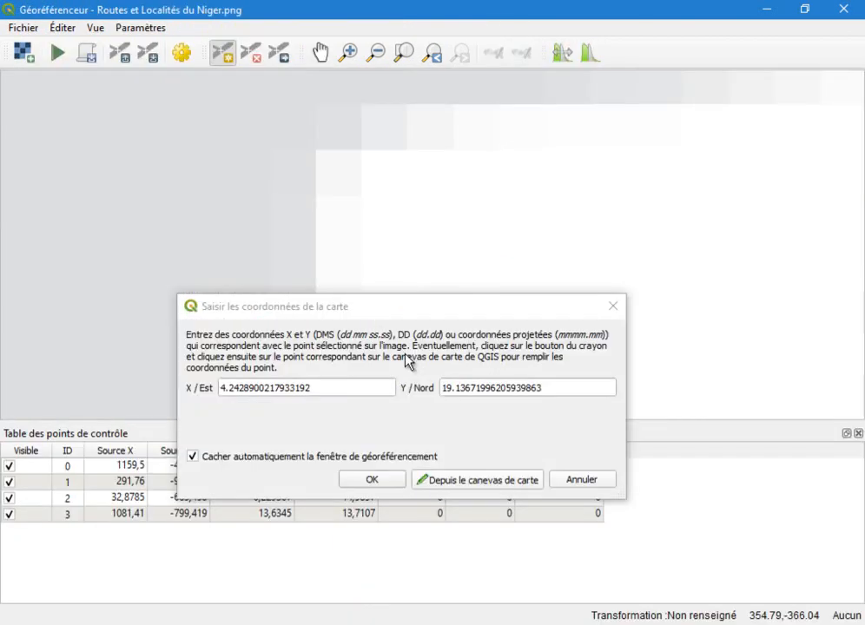
left_click(384, 480)
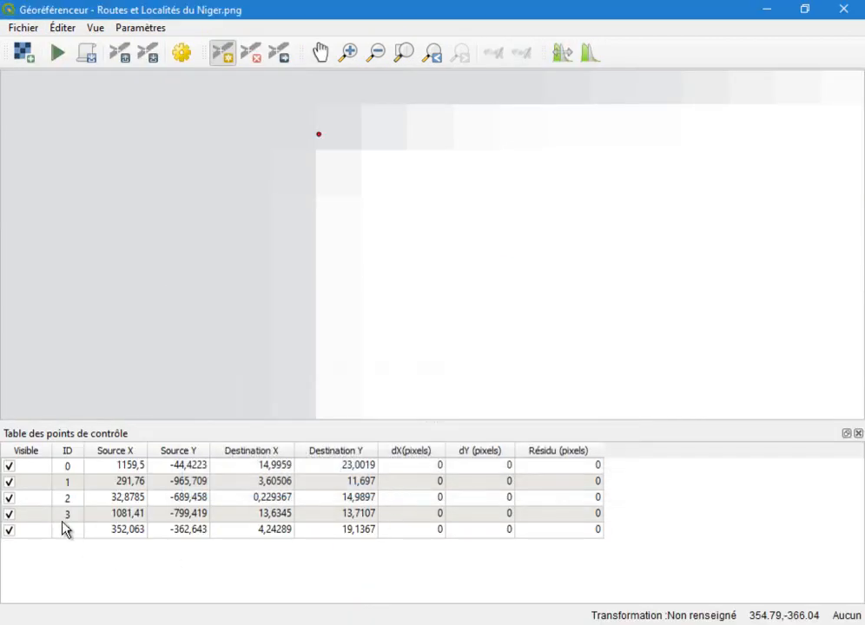
Place the sixth control point on the white southern border corner south-east of Magaria in the image
left_click(403, 54)
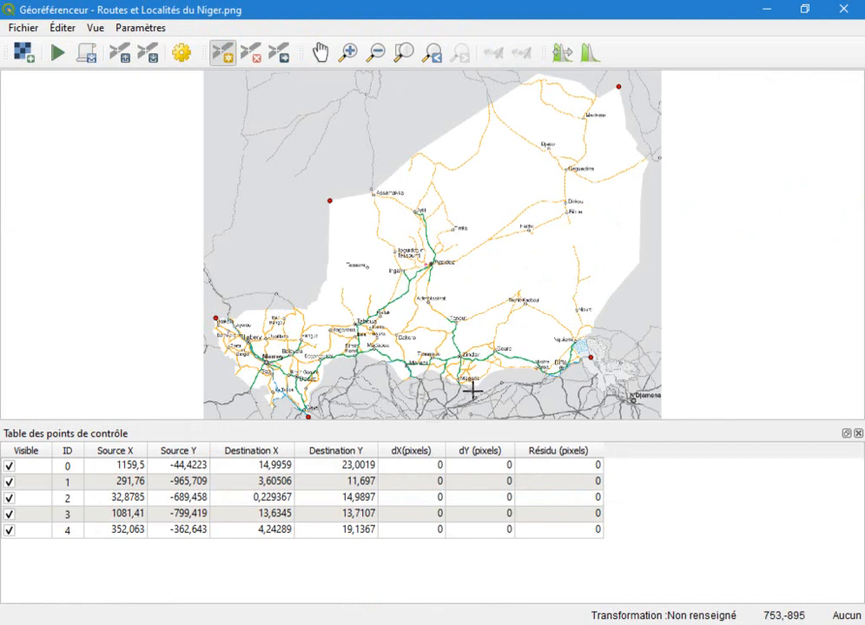
scroll(476, 392, "up", 5)
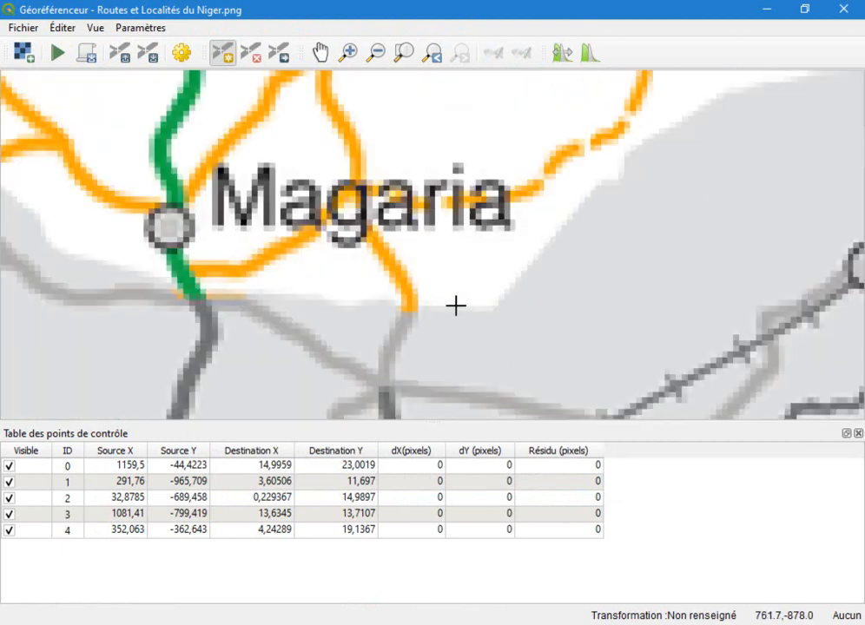
scroll(489, 310, "up", 3)
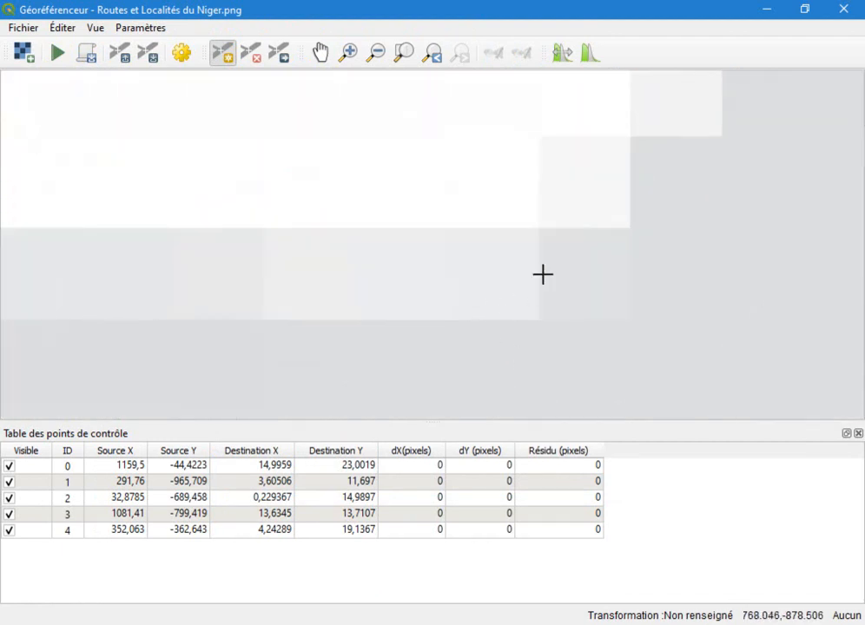
left_click(548, 243)
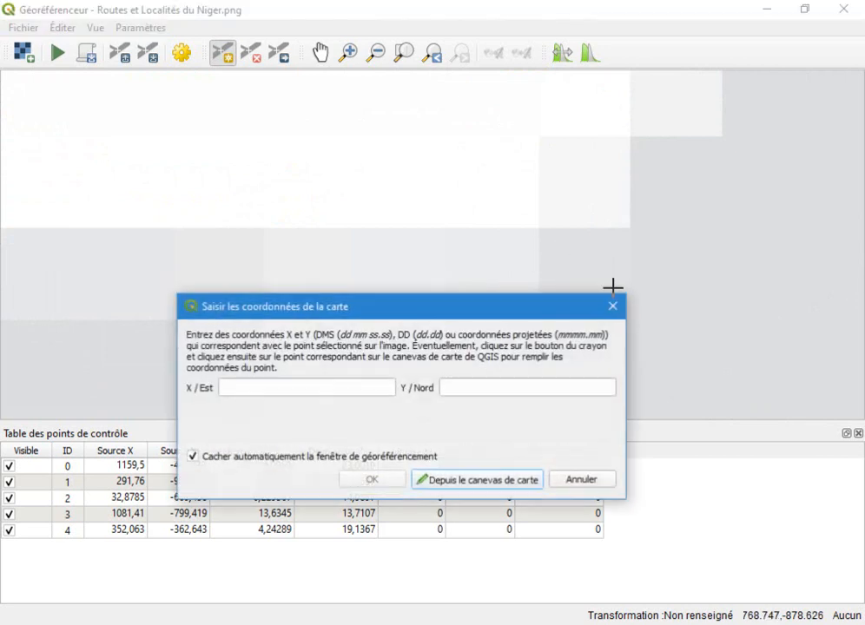
Take the sixth point's coordinates from the map canvas at the southern border corner on the AFRIQUE layer, about X 9.6503, Y 12.8035
left_click(464, 479)
scroll(377, 234, "down", 15)
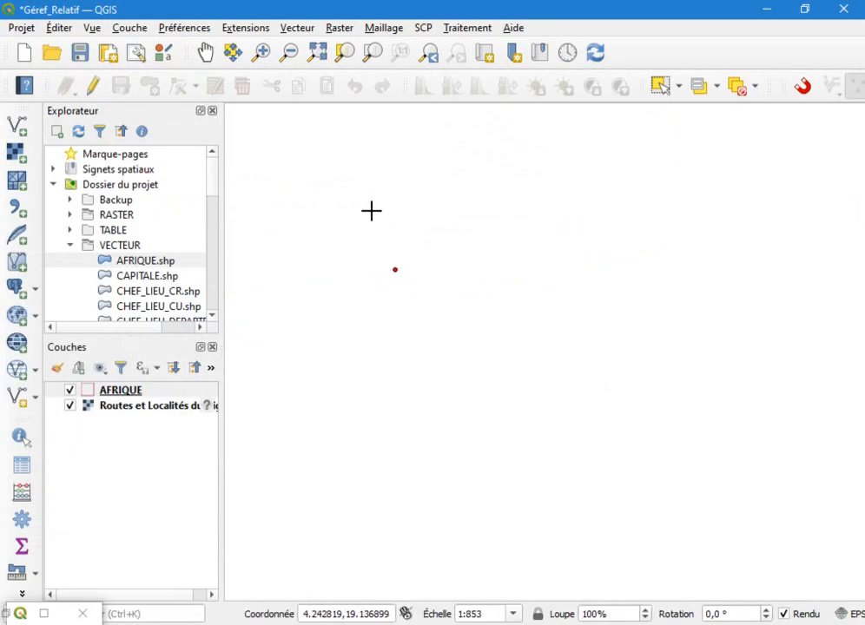
scroll(377, 250, "down", 8)
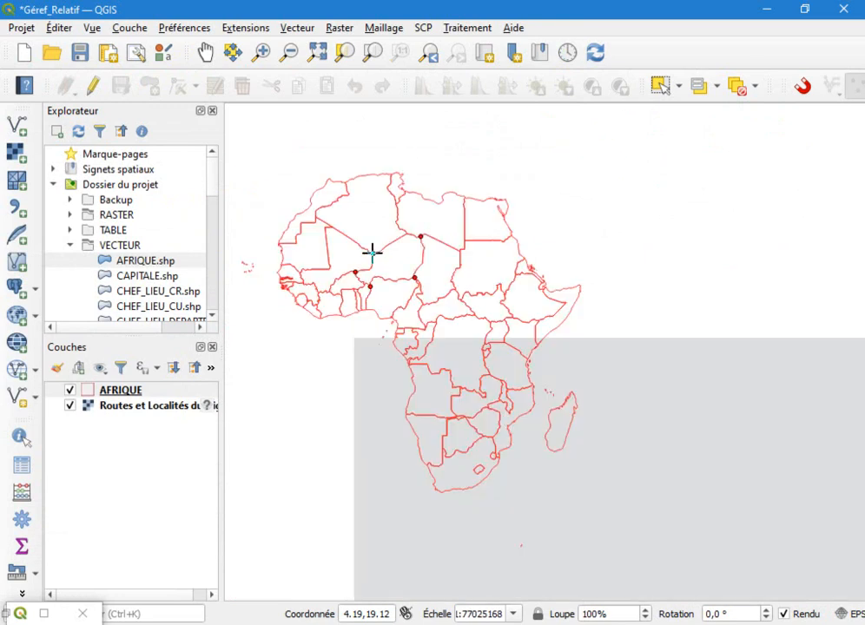
scroll(394, 301, "up", 3)
scroll(388, 343, "up", 4)
scroll(467, 299, "up", 3)
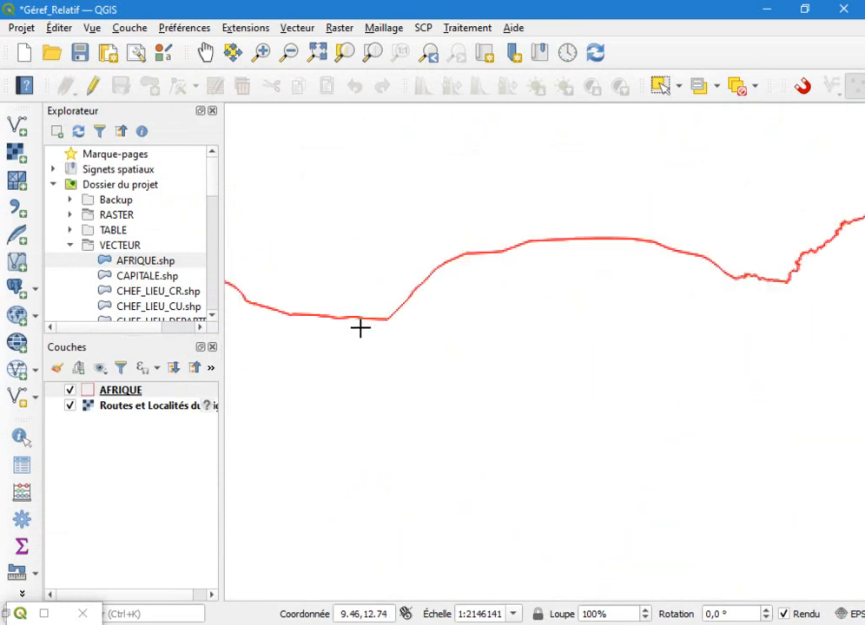
scroll(550, 259, "up", 3)
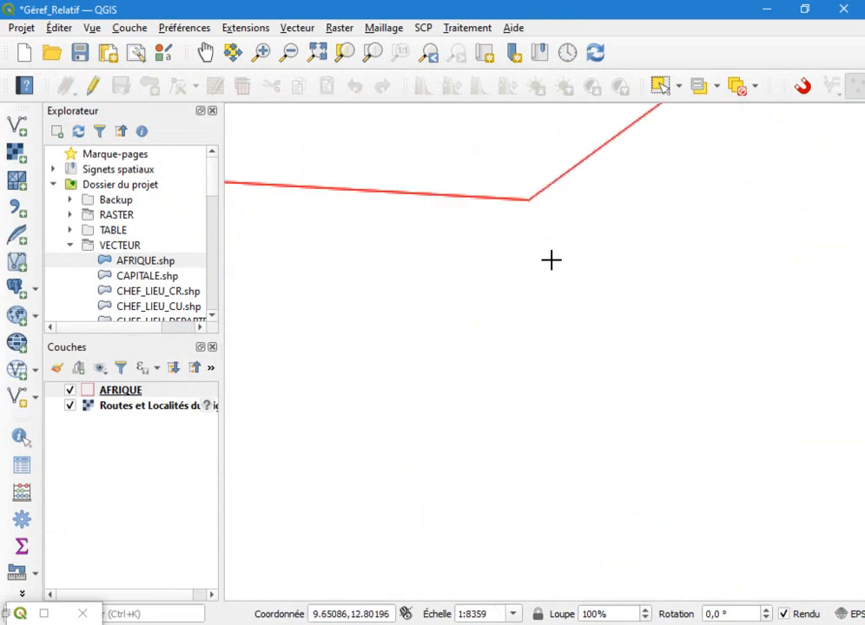
left_click(531, 200)
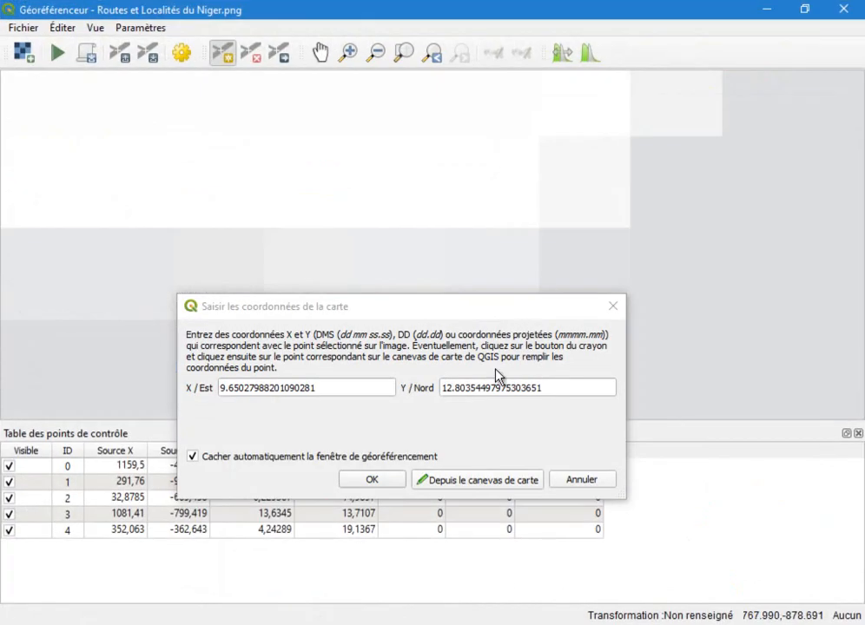
left_click(389, 482)
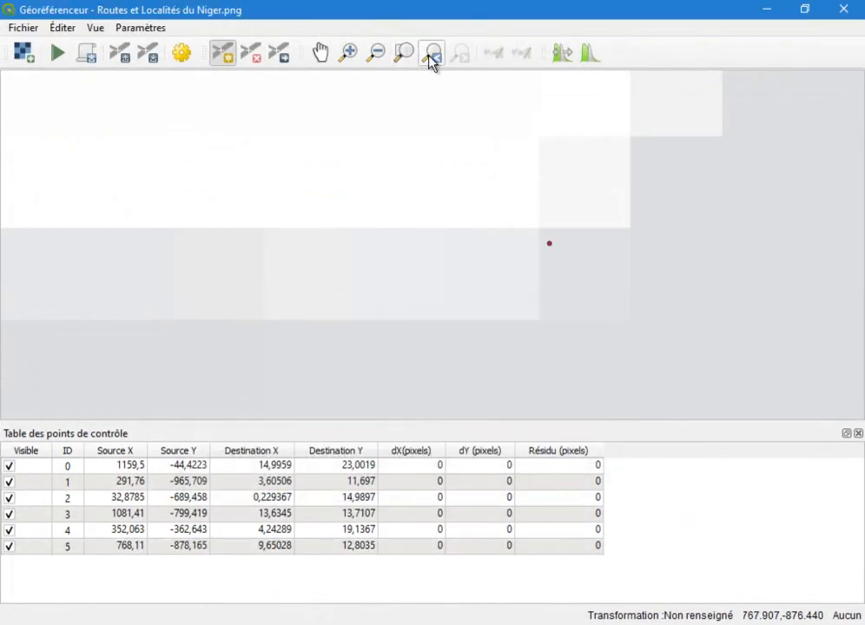
Place the seventh control point on Niger's eastern border corner, north-east of Lake Chad, in the image
left_click(405, 54)
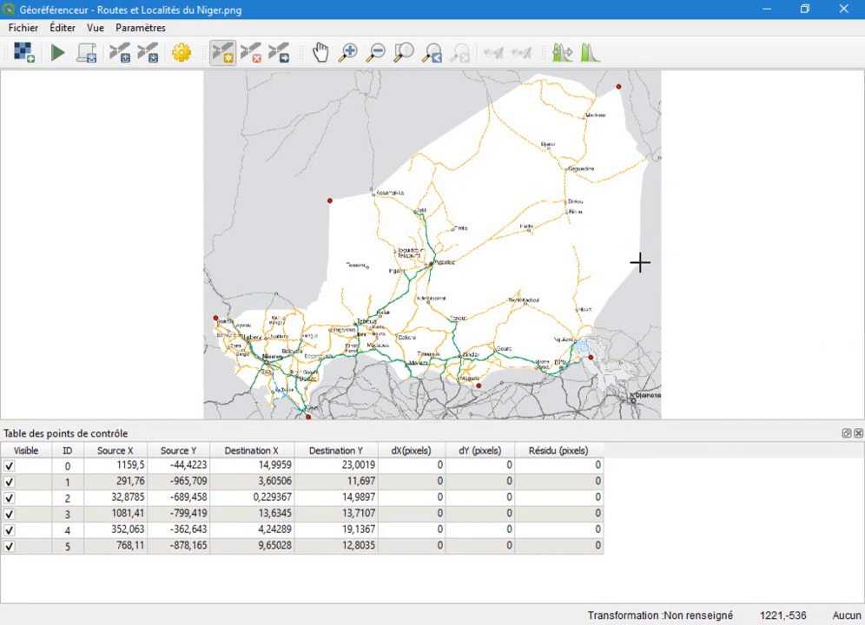
scroll(638, 261, "down", 1)
scroll(639, 259, "up", 6)
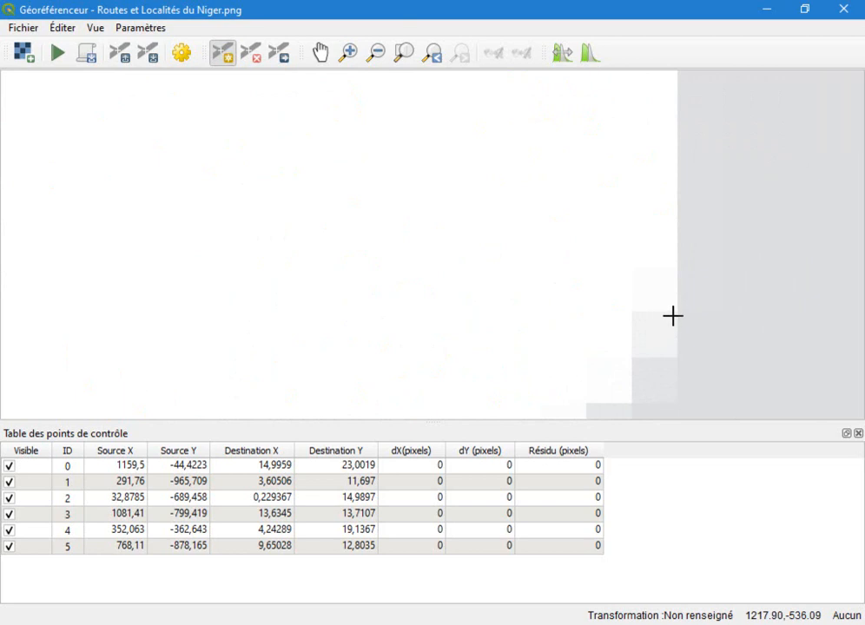
left_click(672, 316)
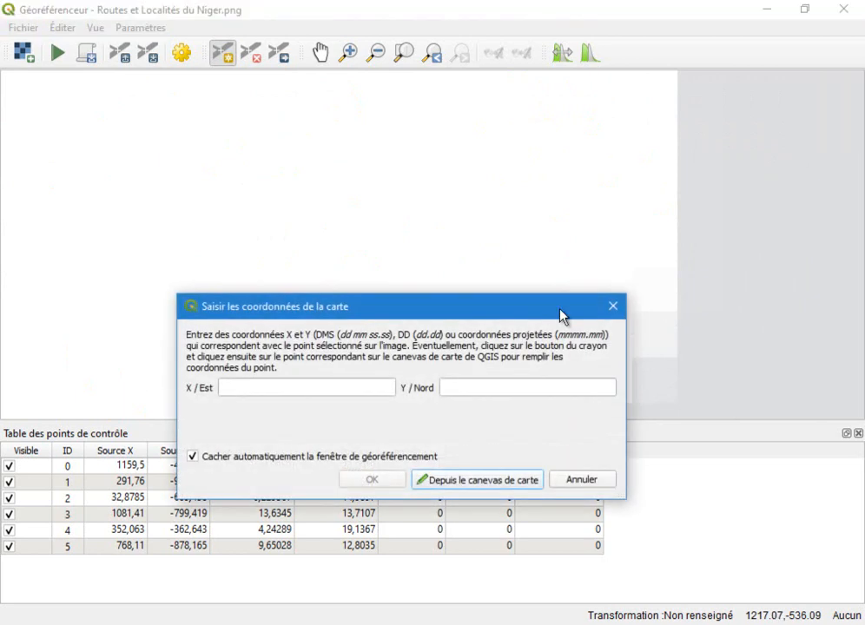
Take the seventh point's coordinates from the map canvas at Niger's eastern border corner on the AFRIQUE layer, about X 15.5056, Y 16.8979
left_click(477, 480)
scroll(434, 286, "down", 9)
scroll(476, 247, "up", 1)
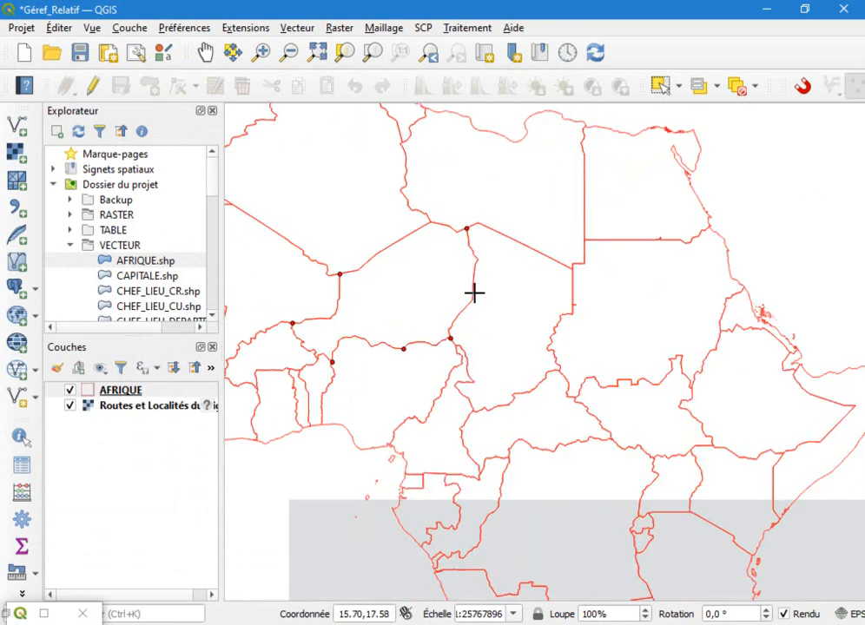
scroll(473, 308, "up", 4)
scroll(446, 390, "up", 2)
scroll(432, 346, "up", 1)
scroll(444, 364, "up", 3)
scroll(555, 261, "up", 3)
scroll(506, 313, "up", 2)
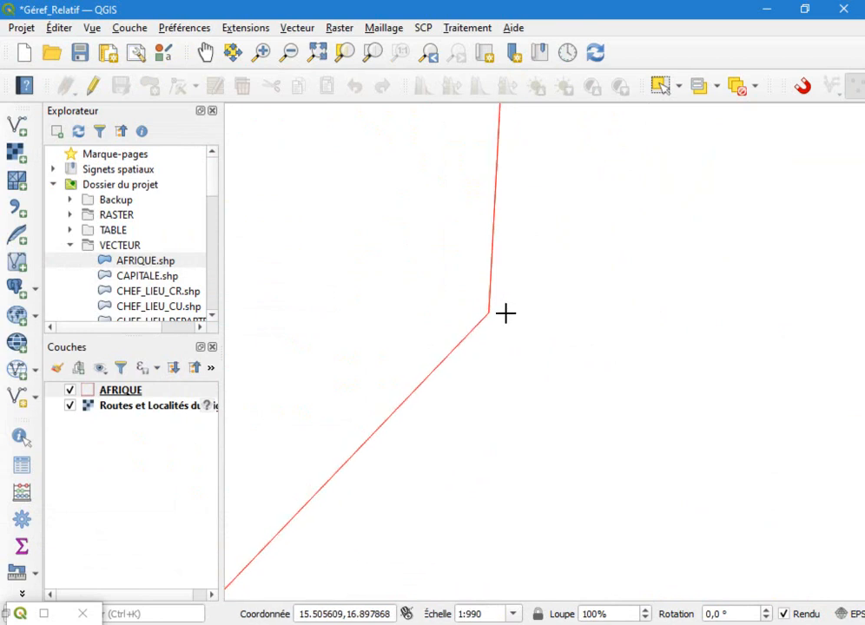
scroll(501, 313, "up", 2)
scroll(469, 313, "up", 2)
scroll(429, 305, "up", 2)
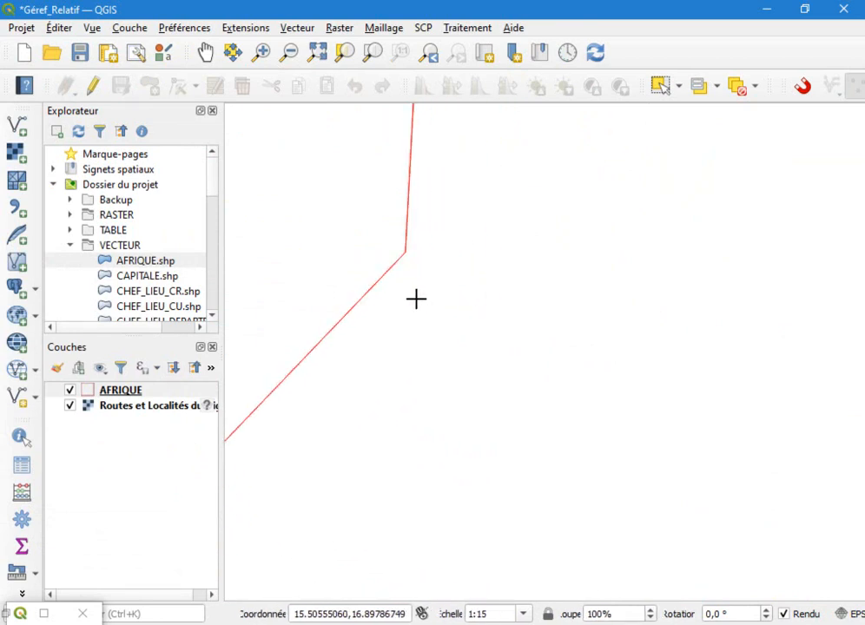
left_click(407, 251)
left_click(398, 482)
Place the eighth control point on the northernmost tip of Niger's white area in the image
left_click(409, 59)
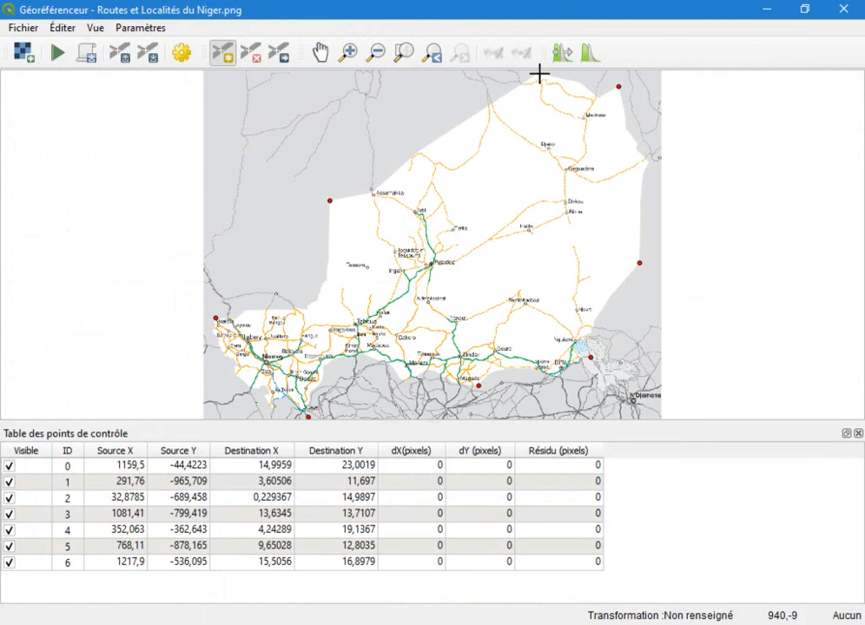
scroll(538, 75, "down", 1)
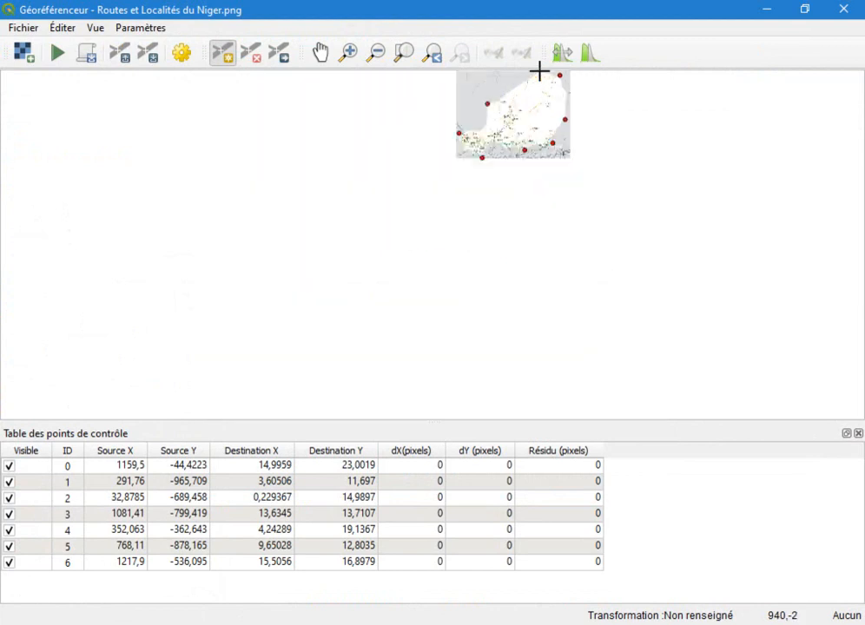
scroll(537, 71, "up", 6)
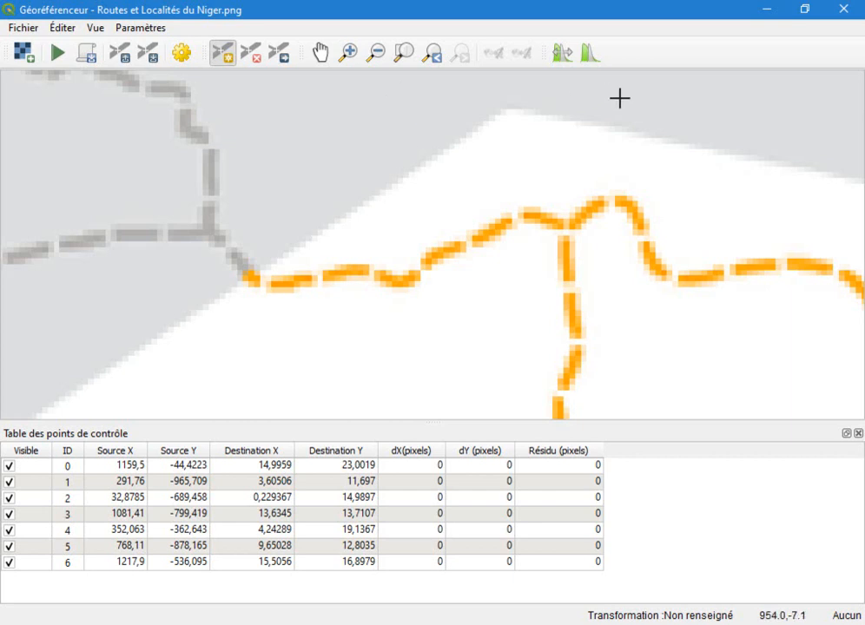
scroll(514, 88, "down", 2)
scroll(512, 89, "up", 4)
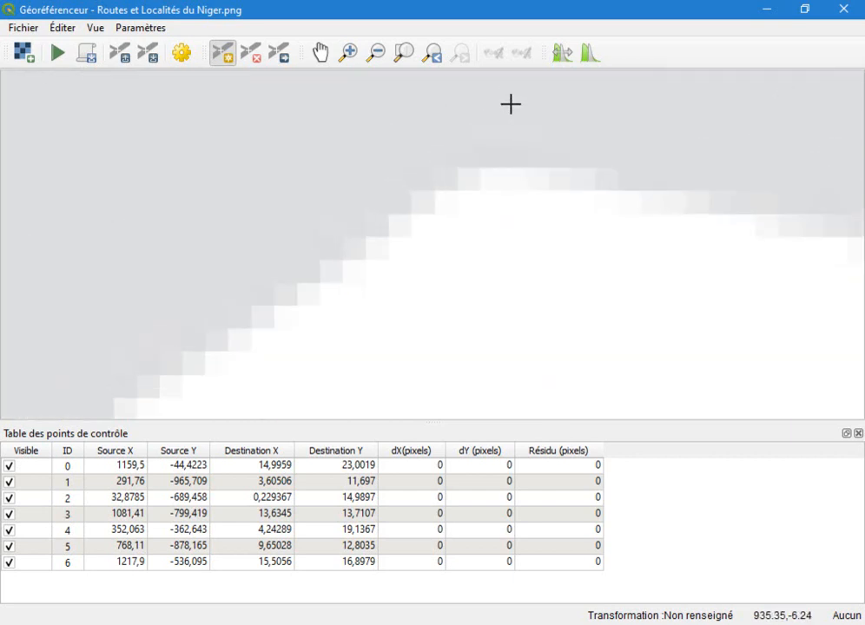
left_click(497, 174)
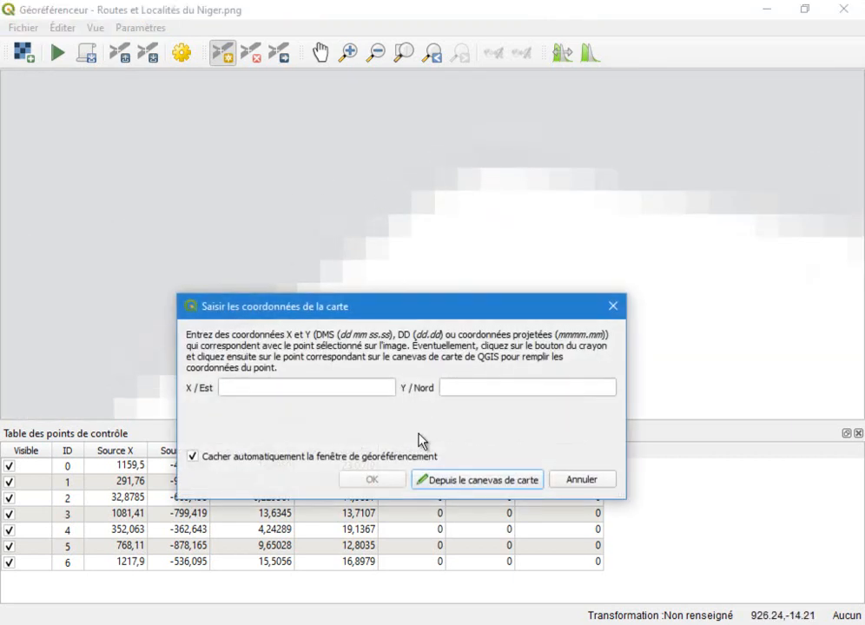
Take the eighth point's coordinates from the map canvas at Niger's northern border junction on the AFRIQUE layer, about X 11.9796, Y 23.525
left_click(464, 481)
scroll(488, 290, "up", 1)
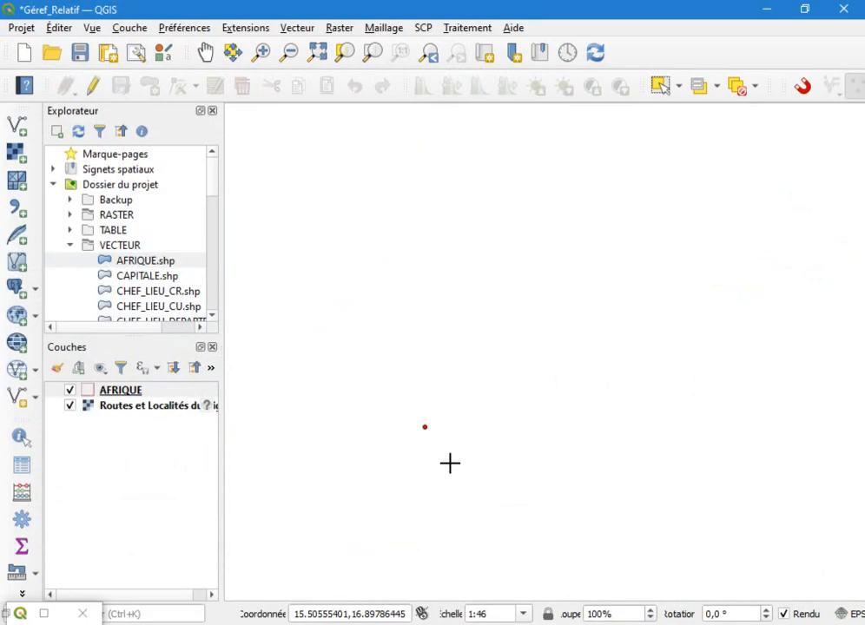
scroll(450, 460, "down", 12)
scroll(524, 449, "down", 10)
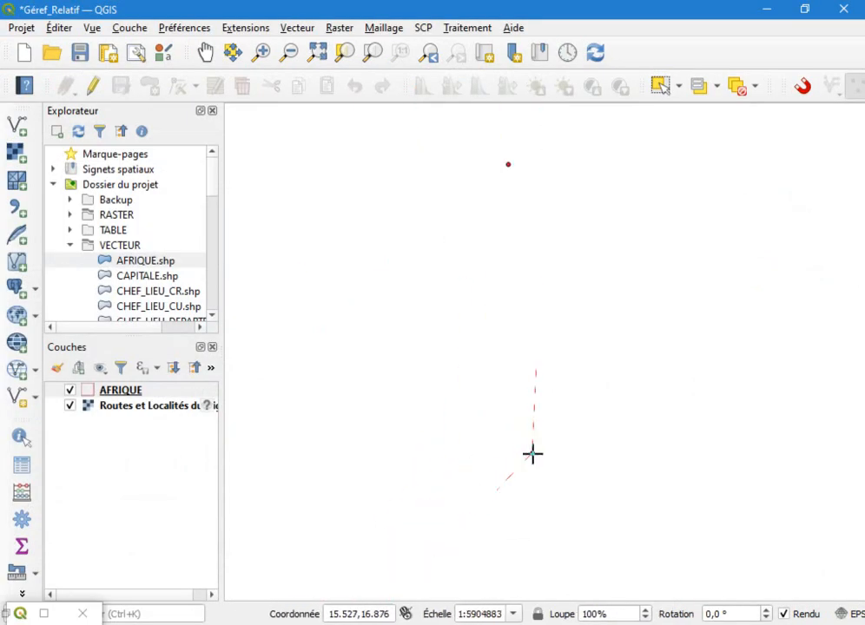
scroll(518, 441, "up", 7)
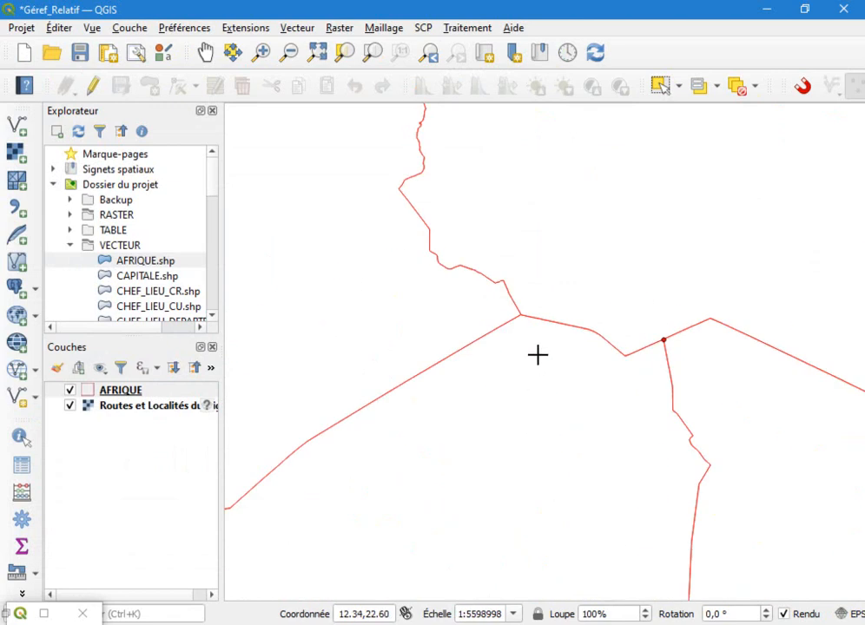
scroll(385, 262, "up", 7)
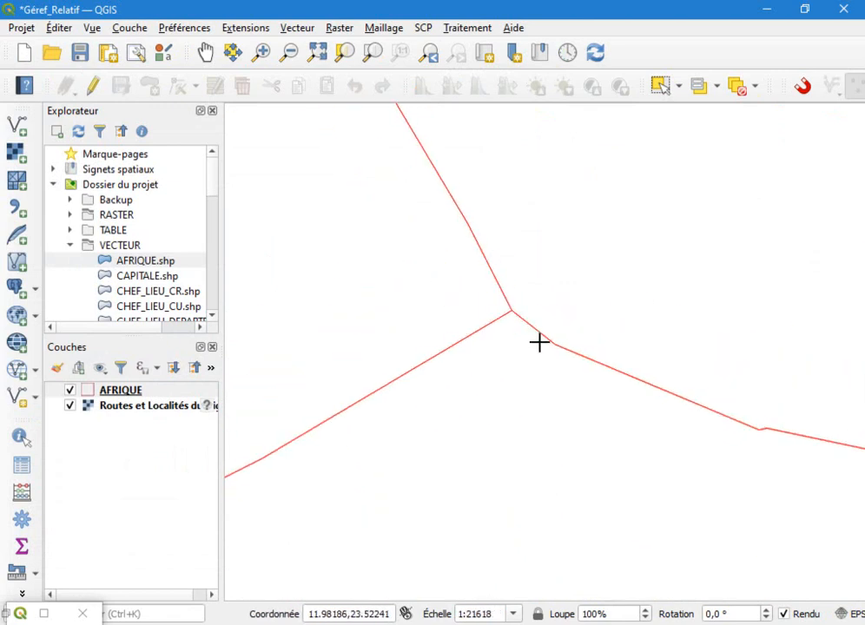
scroll(448, 249, "up", 3)
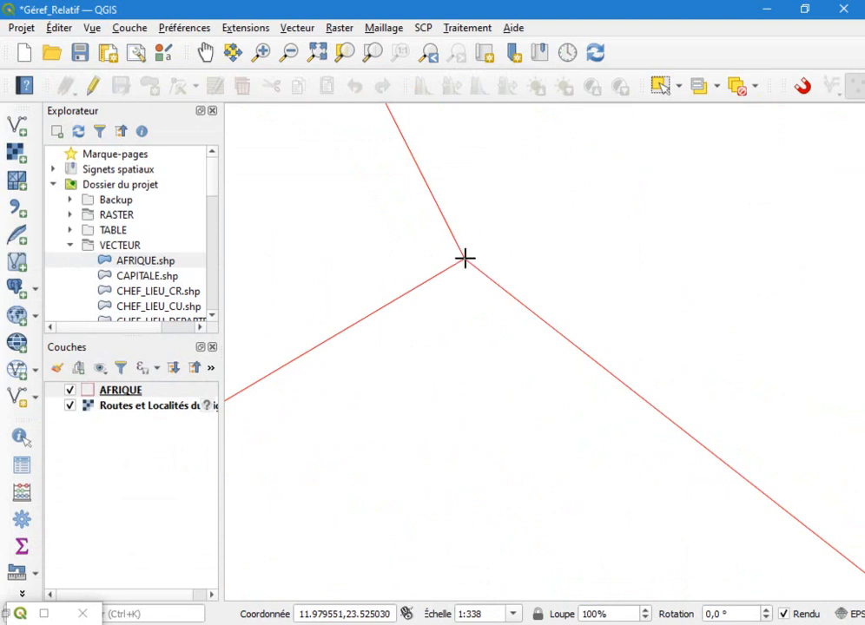
left_click(465, 258)
left_click(376, 478)
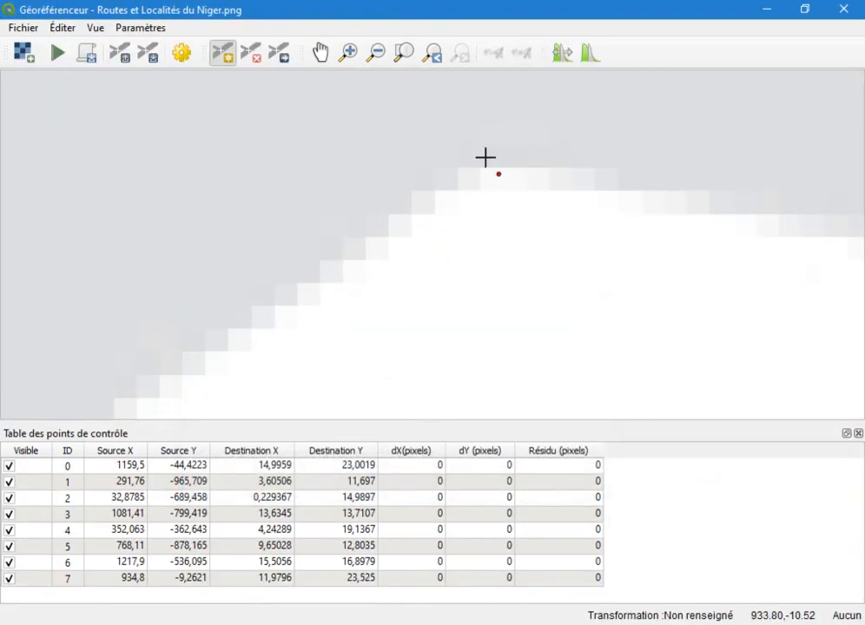
Set the georeferencing transformation type to Polynomiale 2 in the transformation parameters
left_click(403, 55)
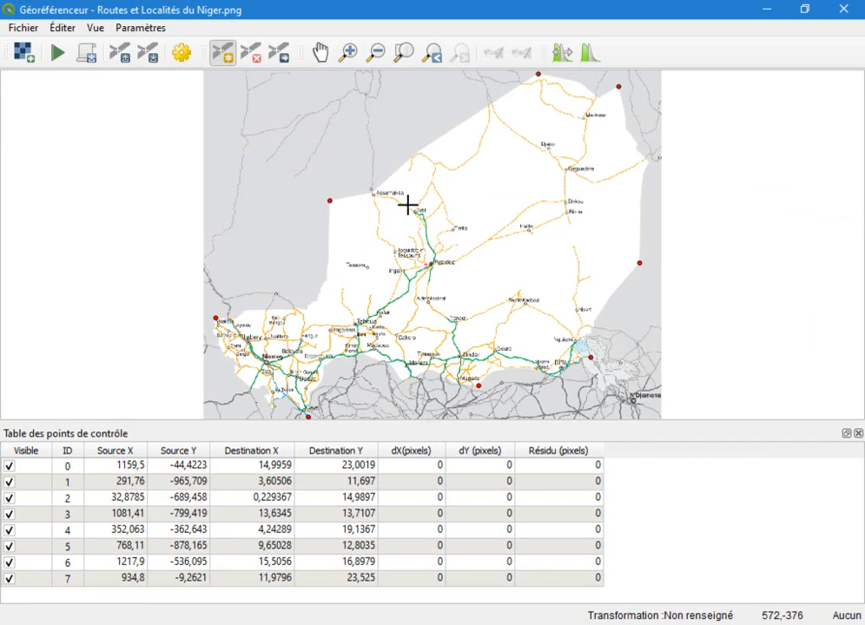
left_click(182, 54)
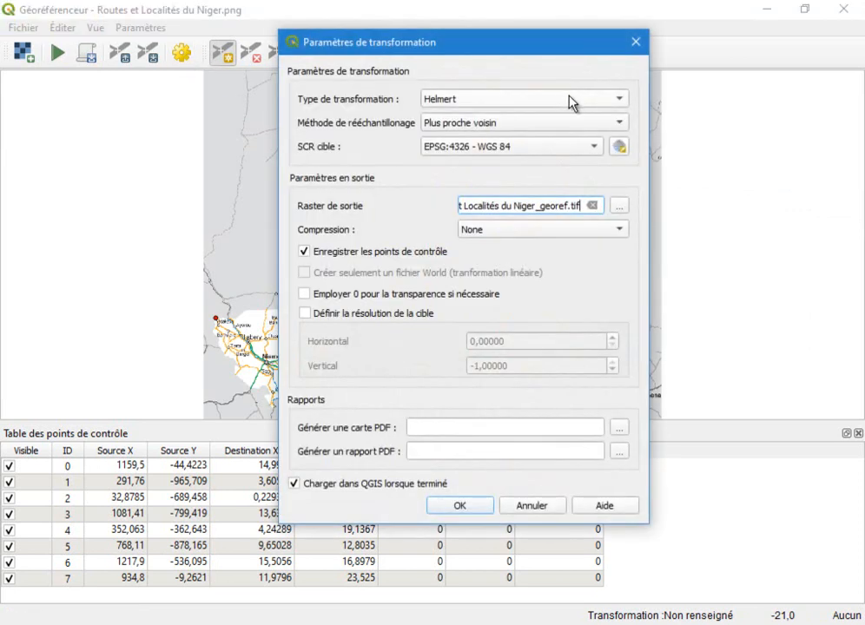
left_click_drag(598, 46, 812, 46)
left_click(832, 97)
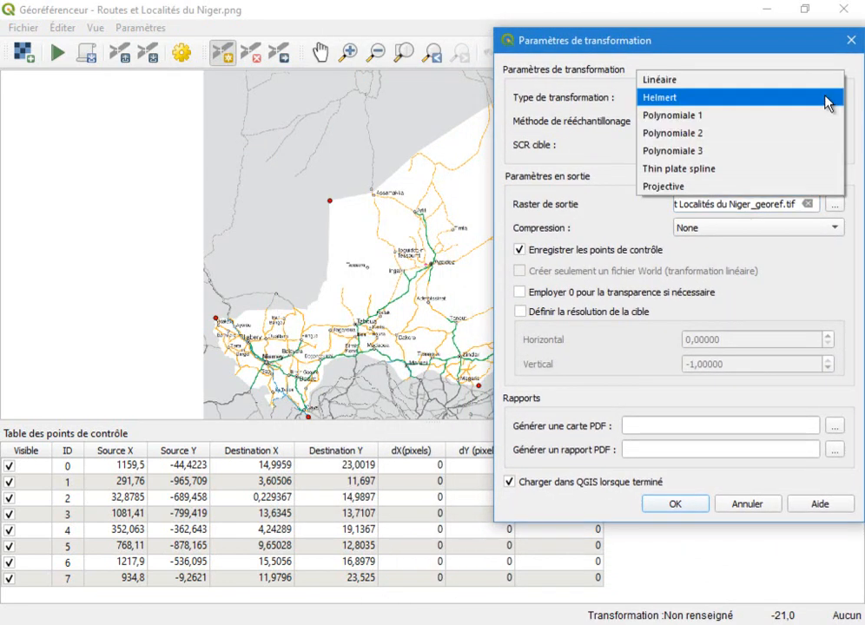
left_click(712, 135)
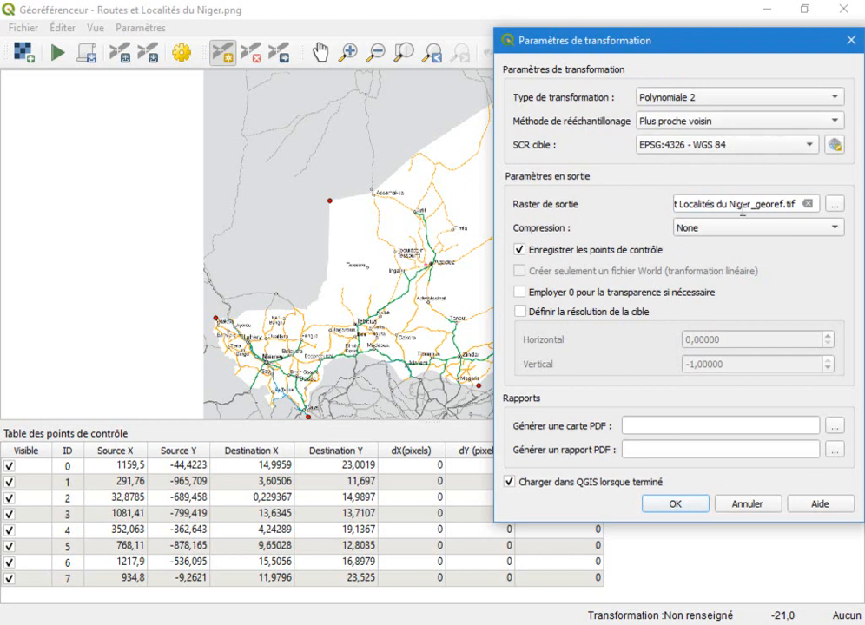
Check the path of the _georef.tif output raster and apply the transformation parameters with loading in QGIS enabled
left_click_drag(751, 211, 639, 220)
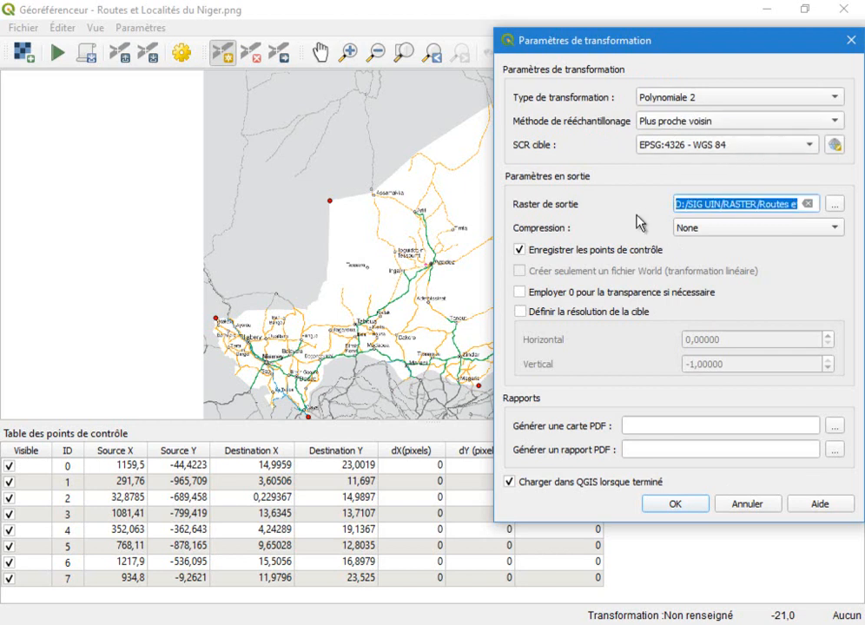
left_click(732, 210)
left_click_drag(731, 212, 590, 159)
left_click_drag(767, 201, 825, 204)
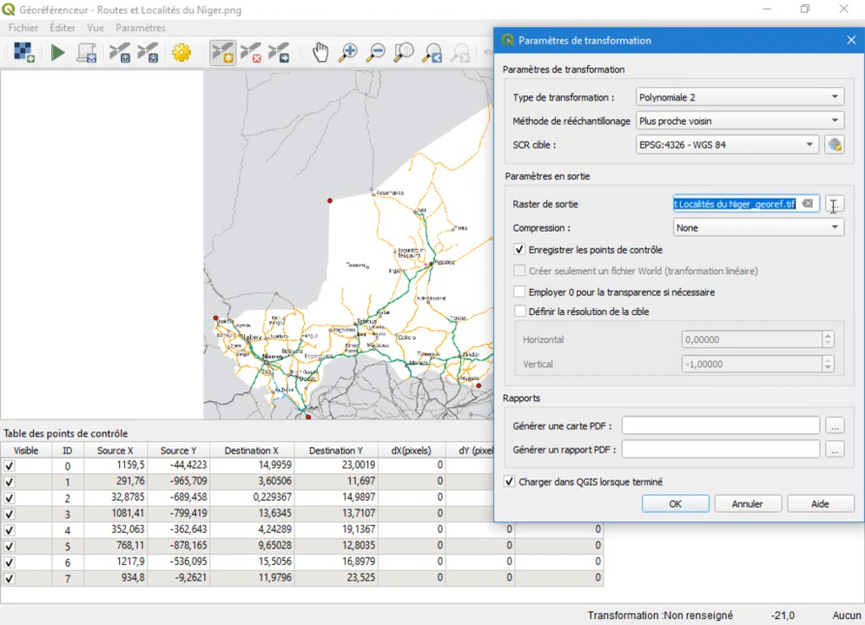
left_click(757, 206)
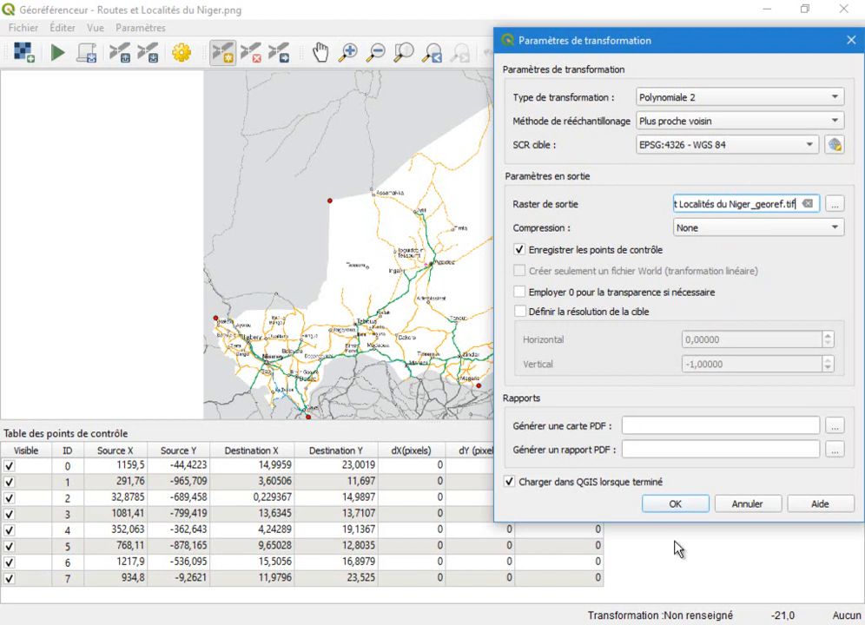
left_click(510, 482)
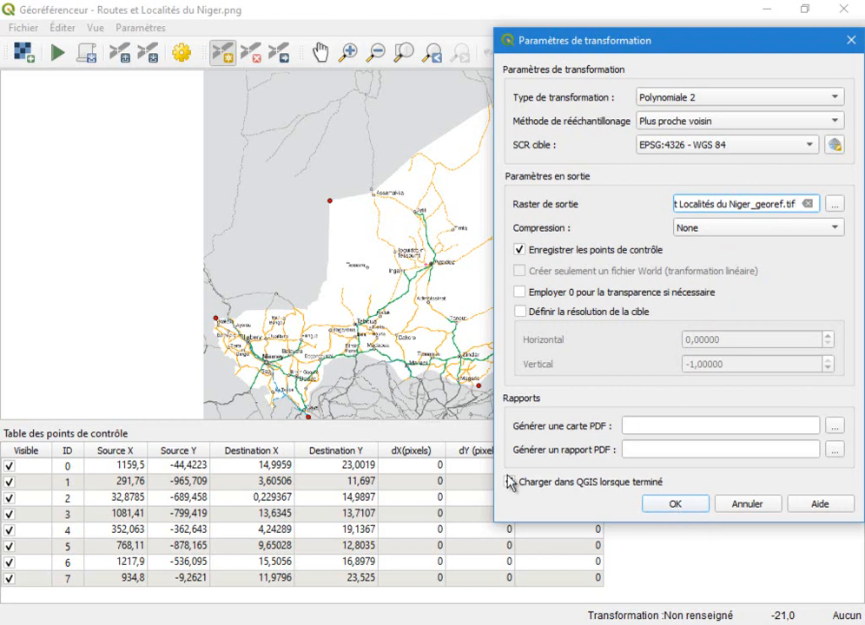
left_click(677, 506)
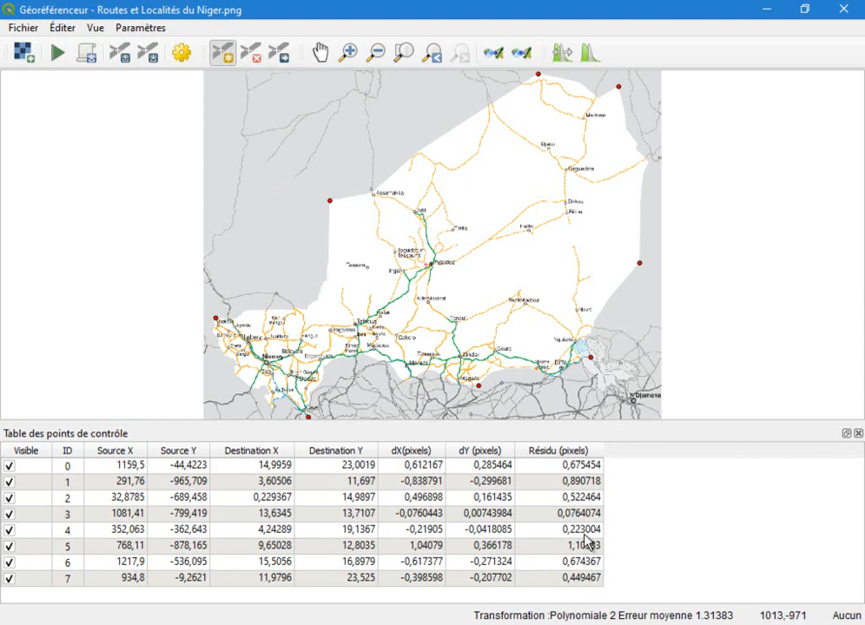
Change the georeferencing transformation type to Helmert and apply it to compare the control points' residuals
left_click(180, 53)
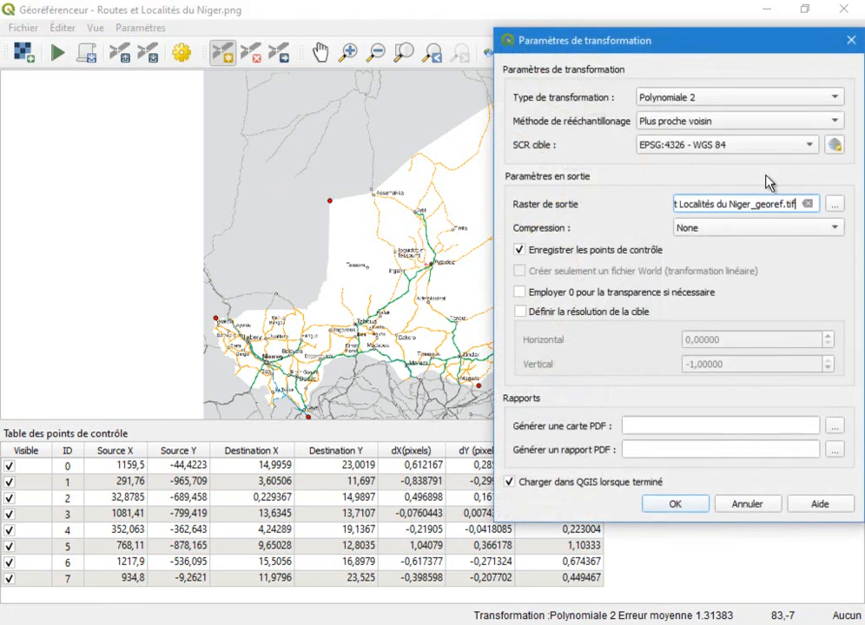
left_click(764, 96)
left_click(685, 62)
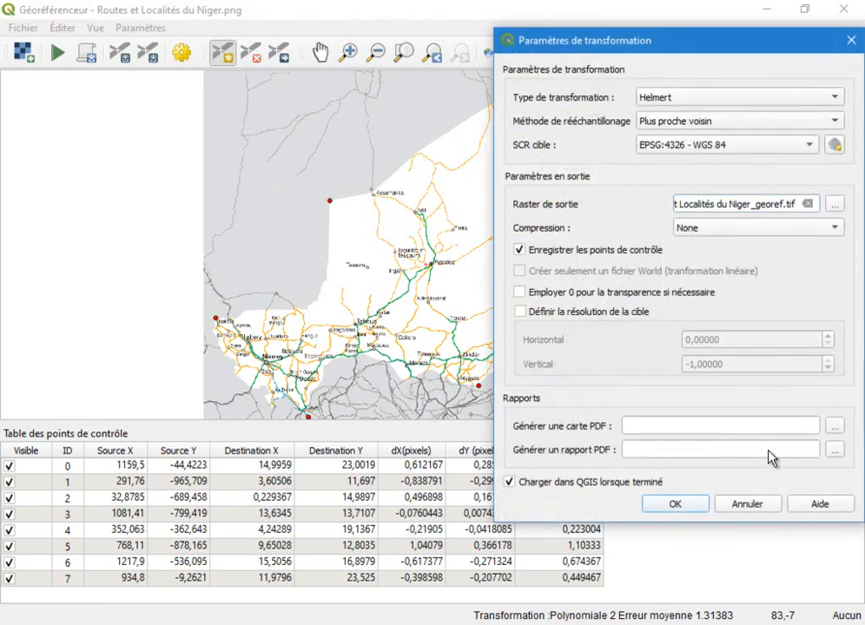
left_click(695, 513)
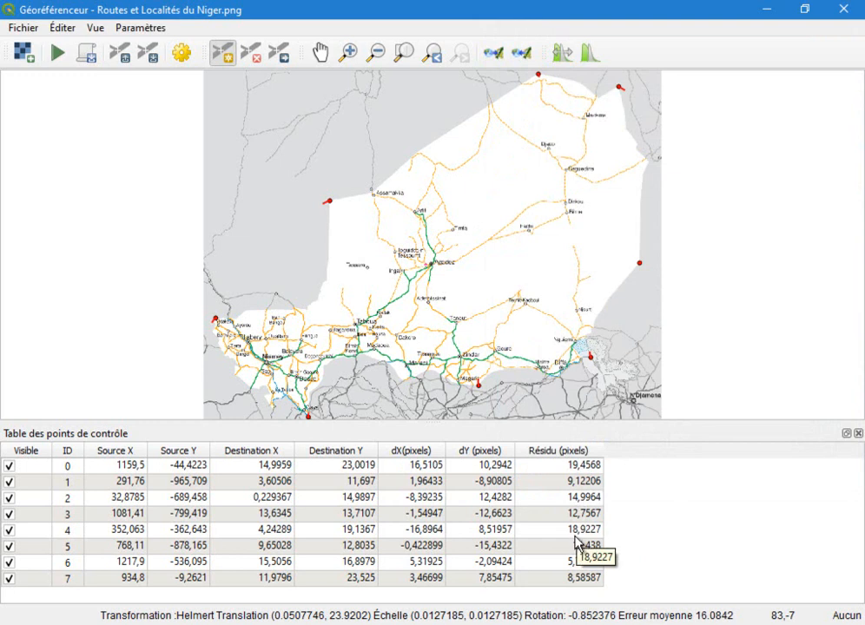
Change the georeferencing transformation type to Polynomiale 1 and apply it to compare the control points' residuals
left_click(181, 53)
left_click(686, 97)
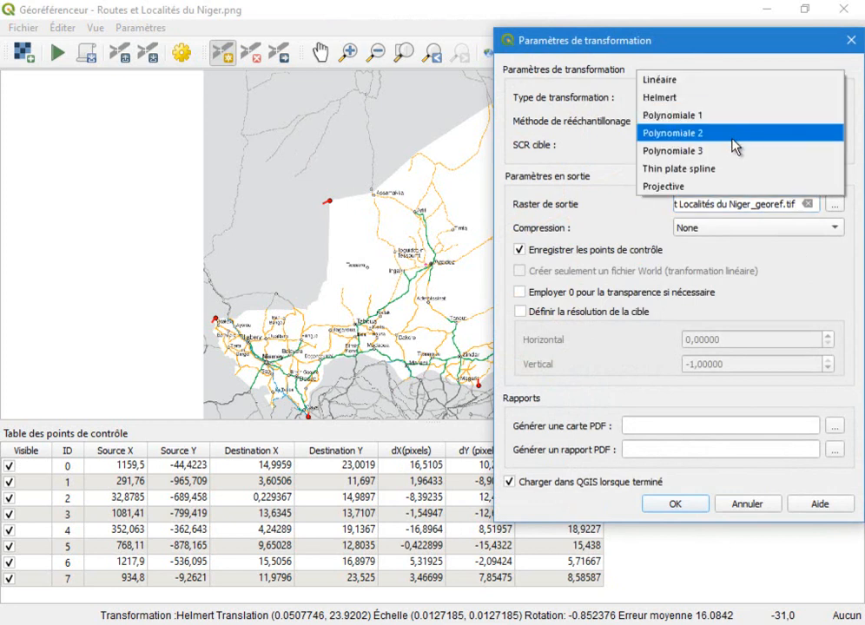
left_click(692, 115)
left_click(676, 503)
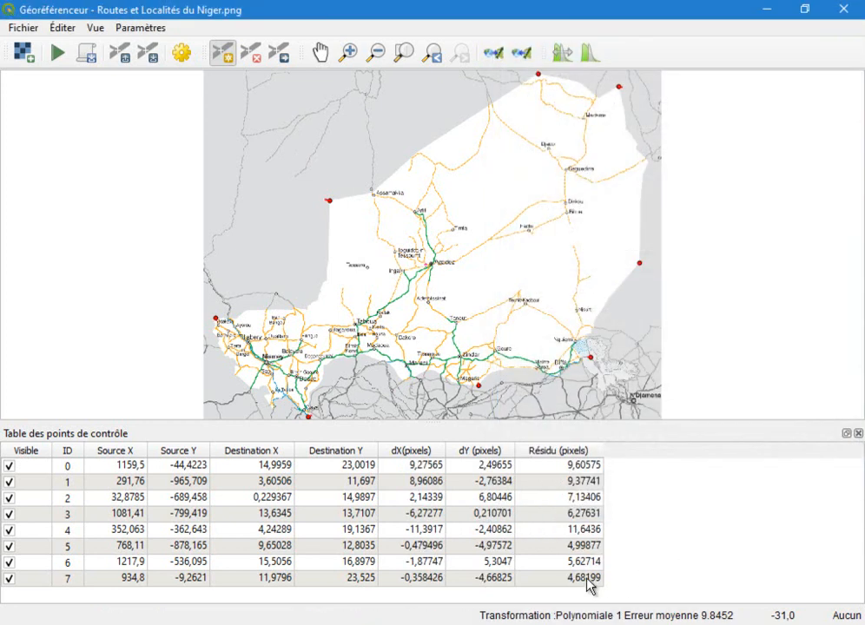
Try Polynomiale 3 as the georeferencing transformation type and check the control points' residuals
left_click(182, 56)
left_click(764, 97)
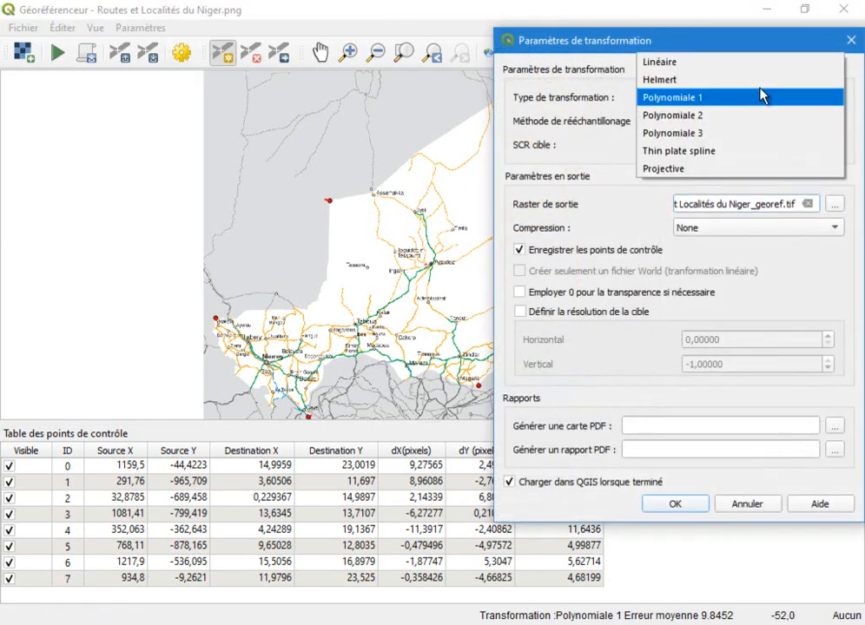
left_click(708, 136)
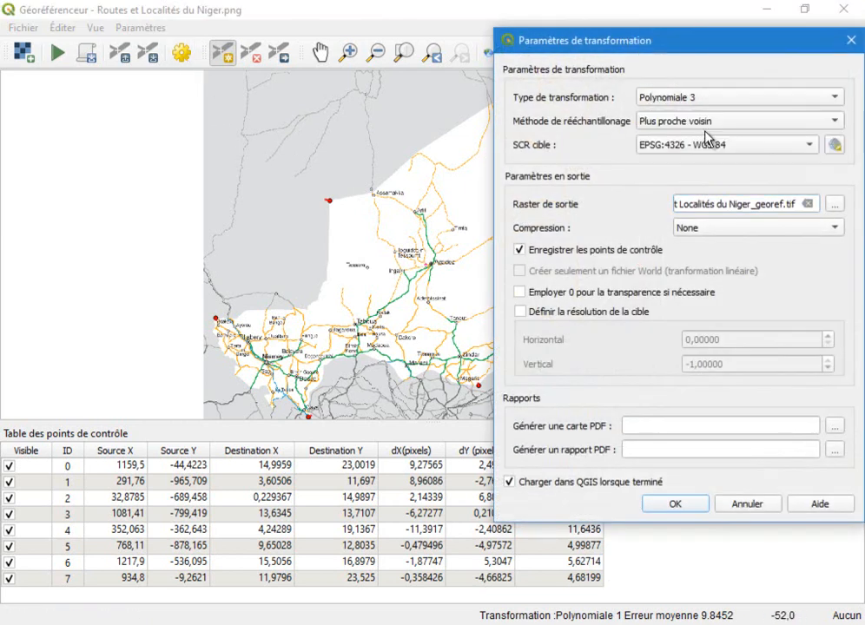
left_click(686, 503)
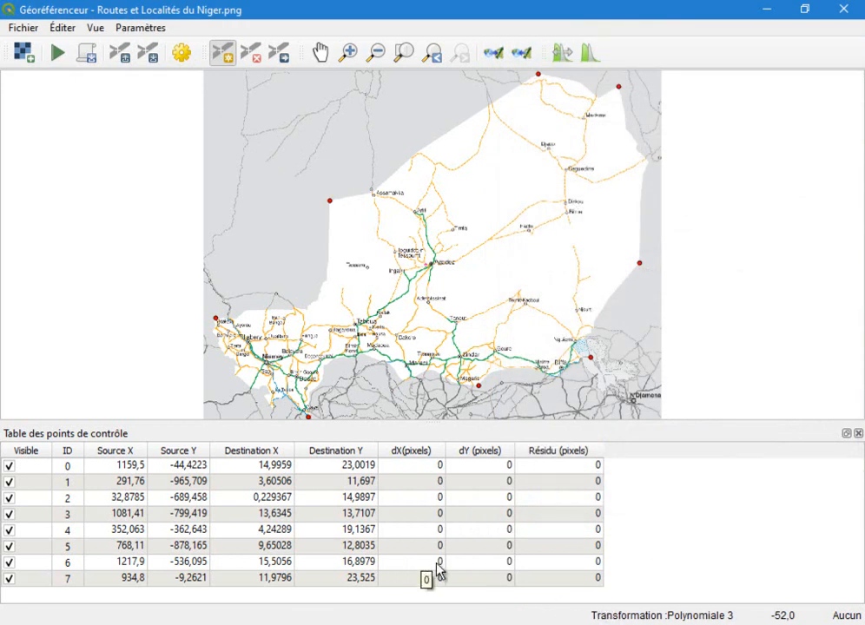
Set the transformation type back to Polynomiale 2 and run the georeferencing of the Niger image
left_click(182, 54)
left_click(745, 97)
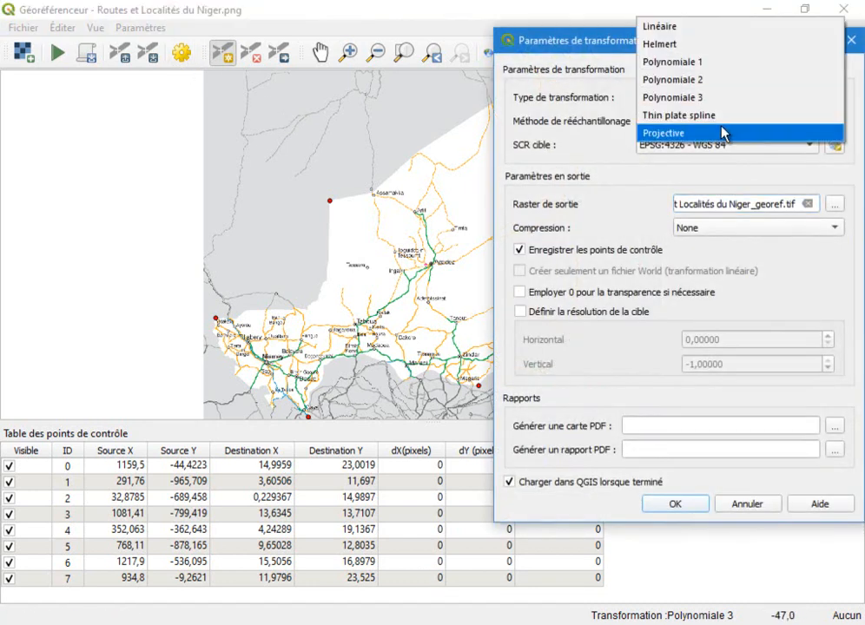
left_click(708, 84)
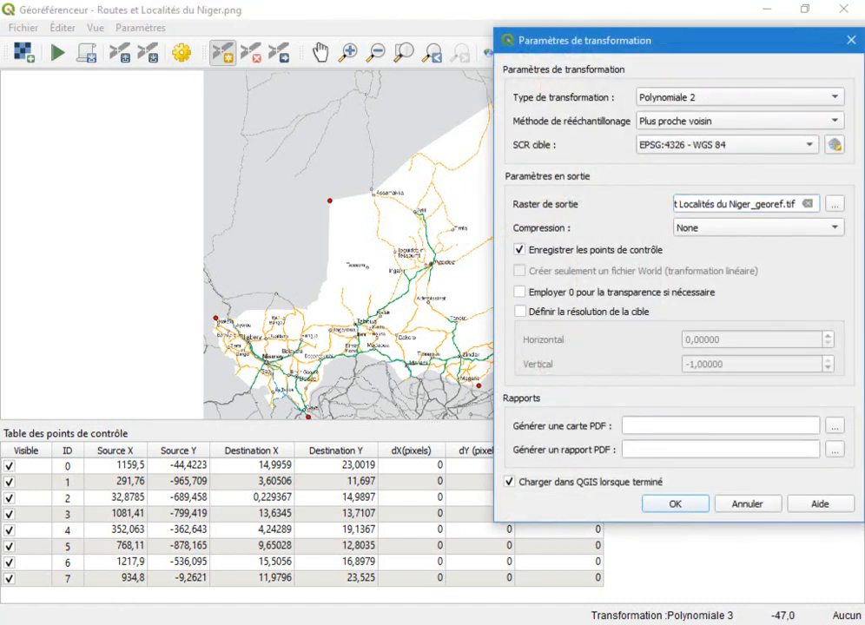
left_click(675, 506)
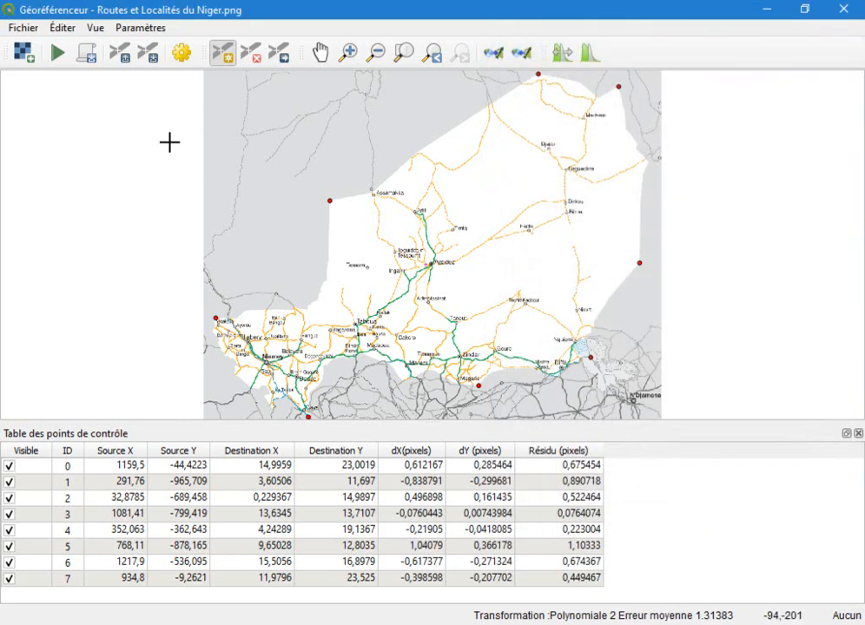
left_click(57, 56)
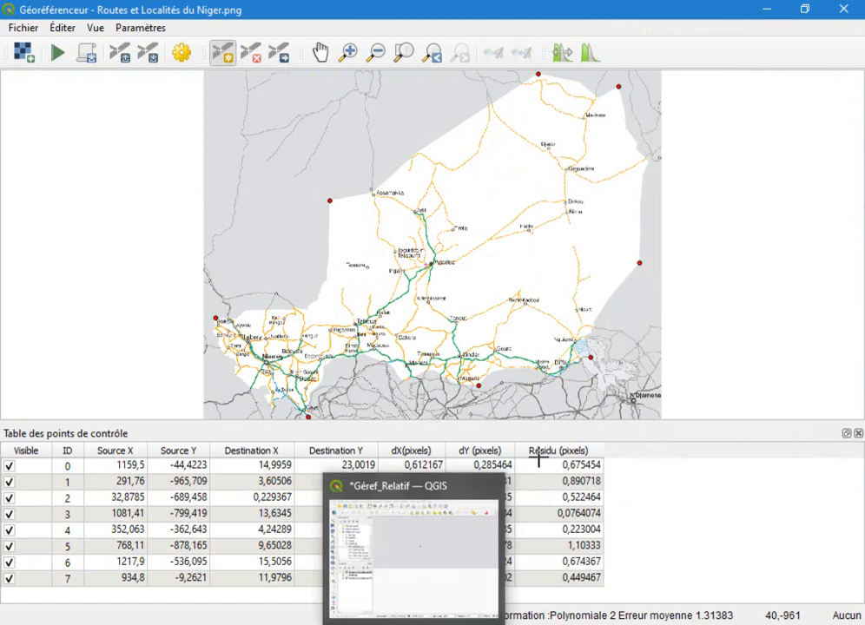
Return to the main QGIS map window and zoom to the extent of the newly georeferenced Routes et Localités du Niger layer
left_click(764, 9)
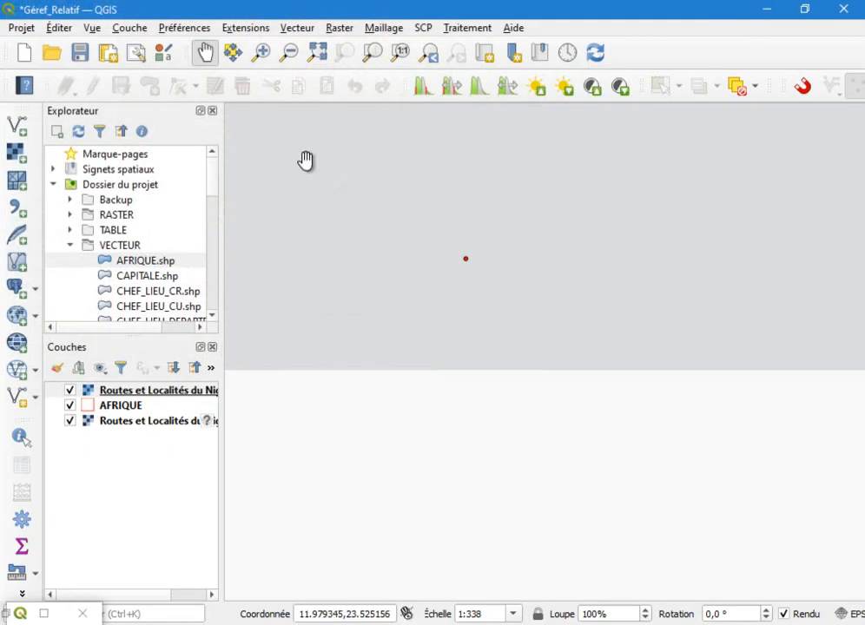
left_click(318, 53)
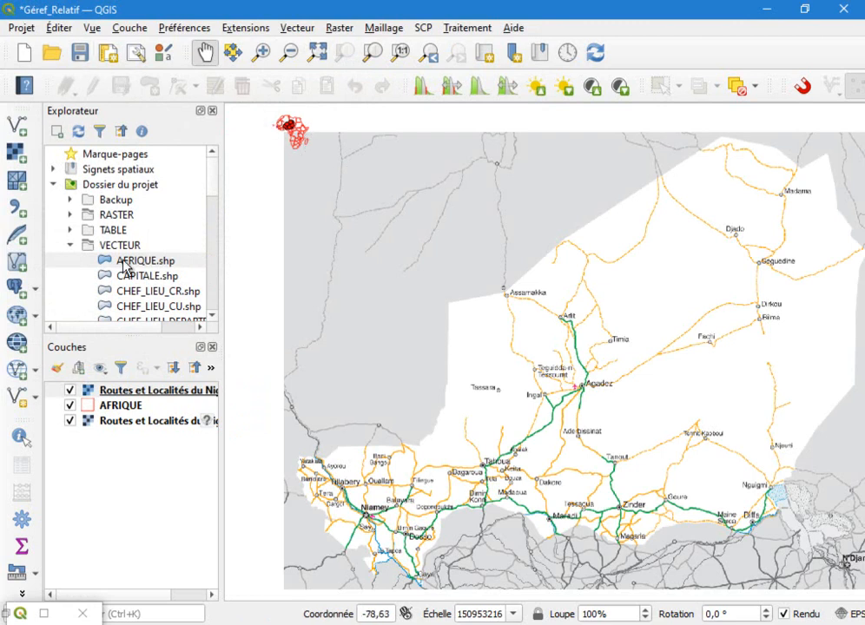
right_click(152, 392)
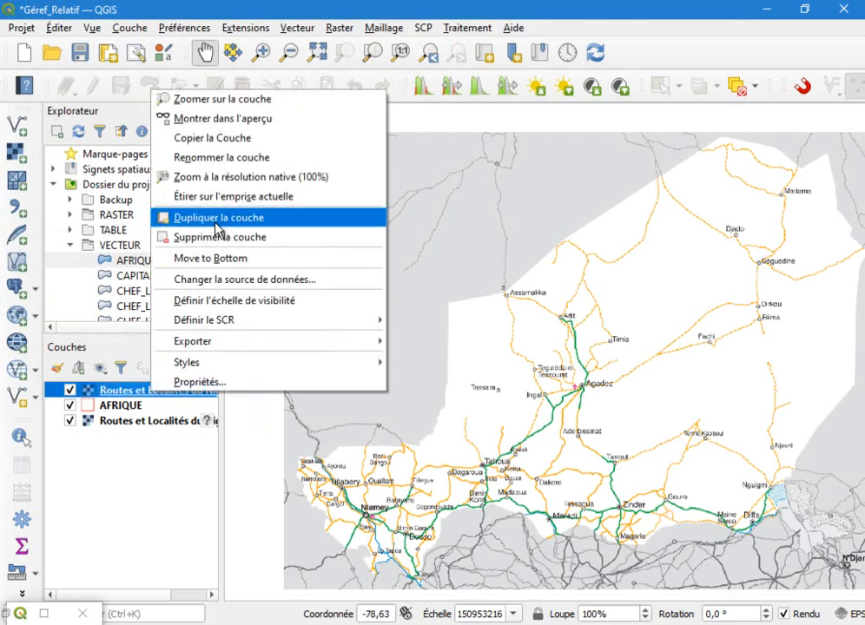
left_click(231, 105)
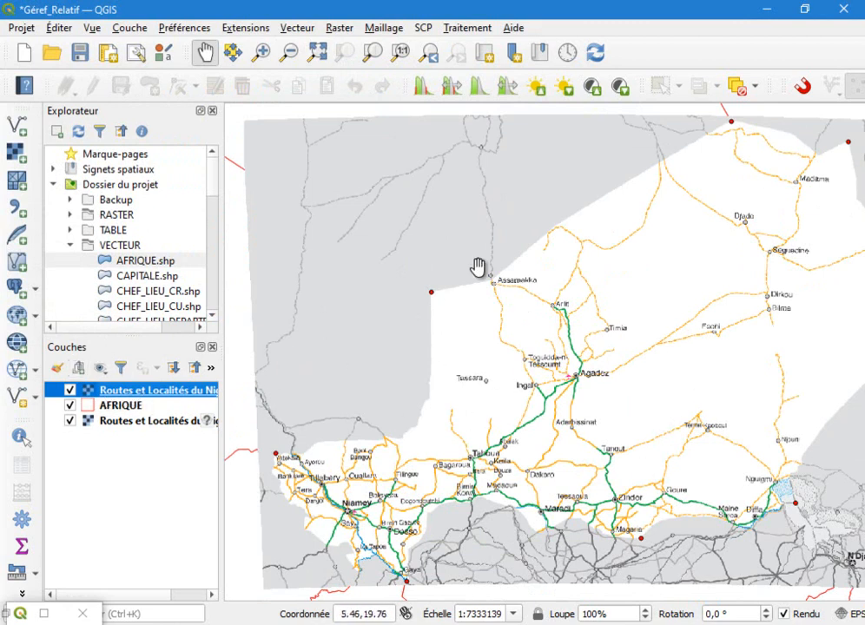
scroll(450, 345, "up", 1)
scroll(451, 345, "down", 2)
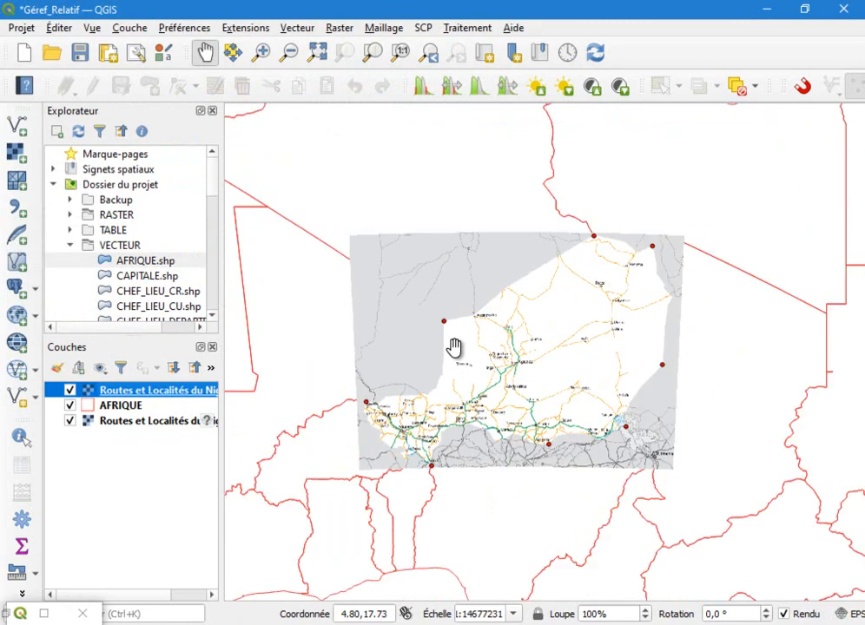
Move the georeferenced raster below the AFRIQUE layer and check how Niger's southern border aligns with the AFRIQUE outlines
left_click_drag(113, 390, 132, 425)
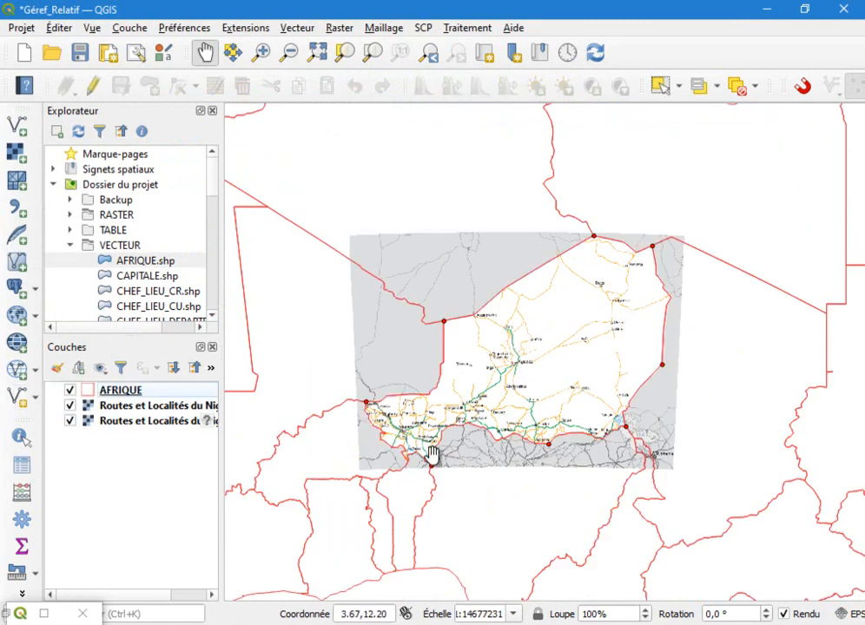
scroll(482, 455, "up", 1)
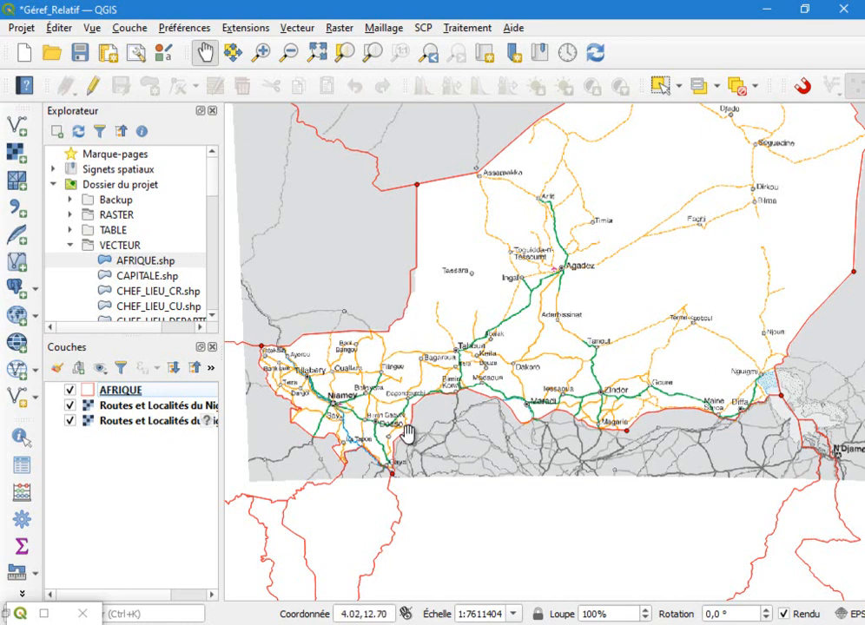
scroll(430, 469, "up", 1)
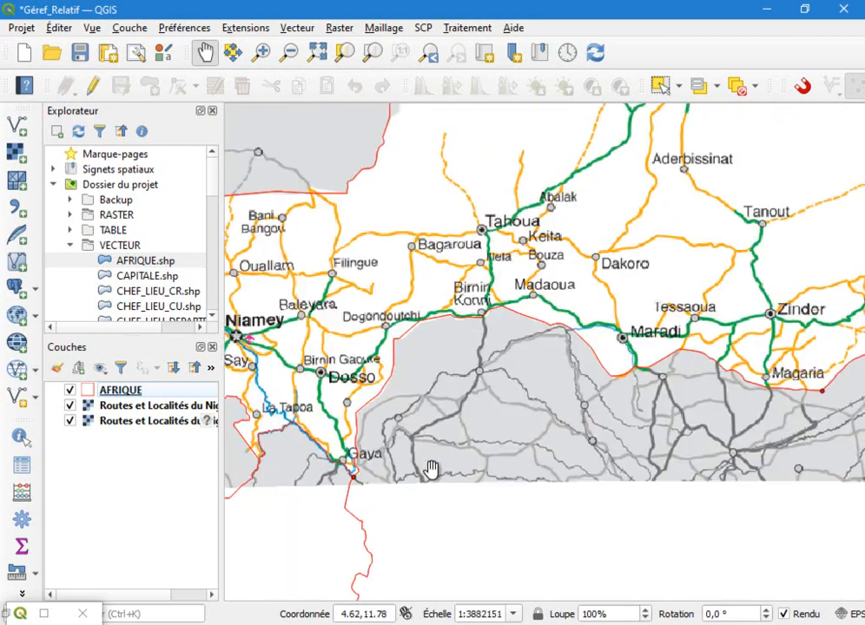
scroll(449, 468, "down", 1)
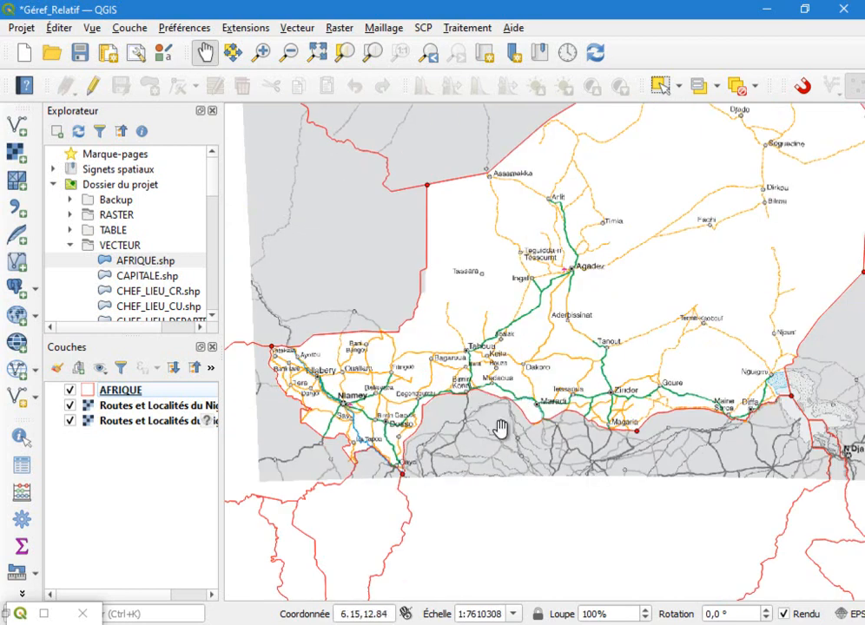